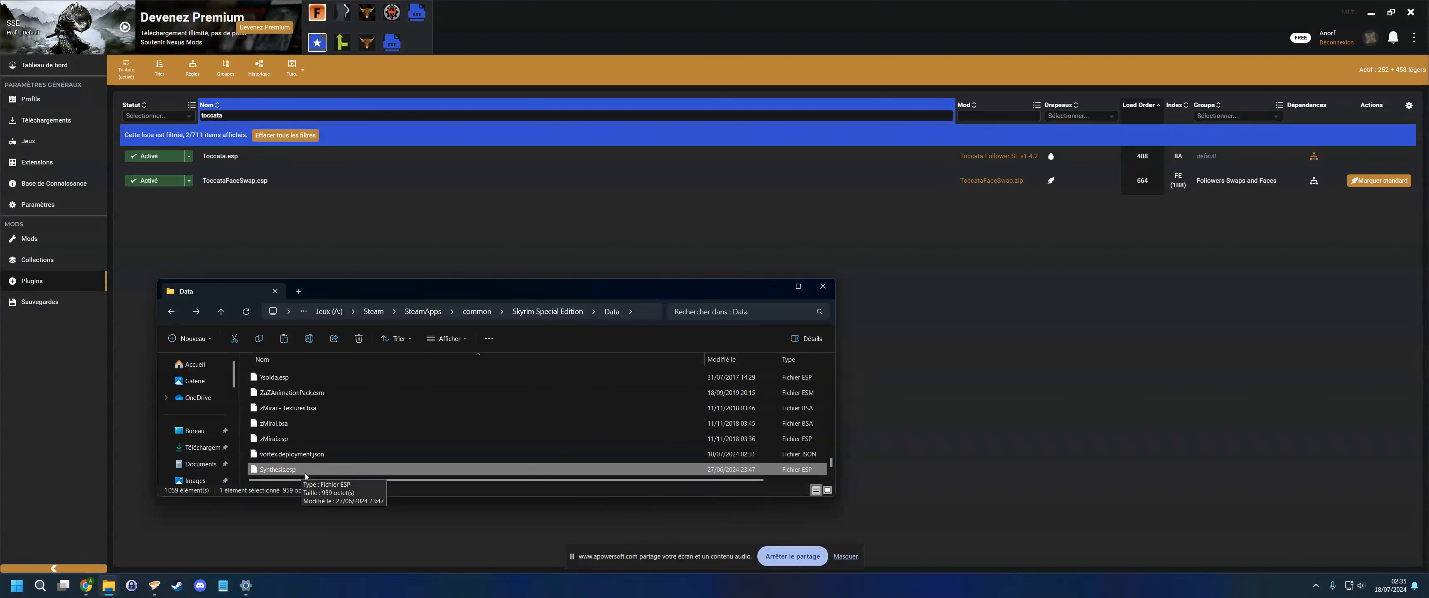
# - Paste the copied Synthesis.esp file into the NPC-Appearance-Copier FaceGen Output folder
pyautogui.click(56, 236)
pyautogui.click(469, 72)
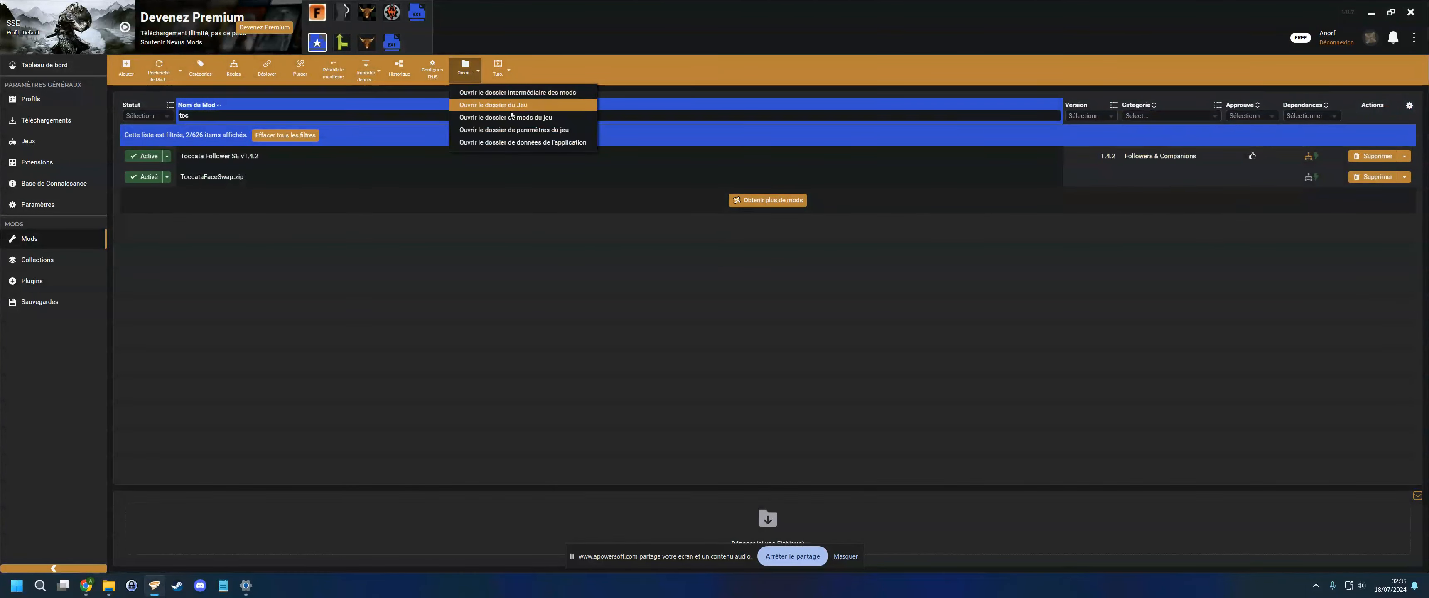
pyautogui.moveTo(108, 585)
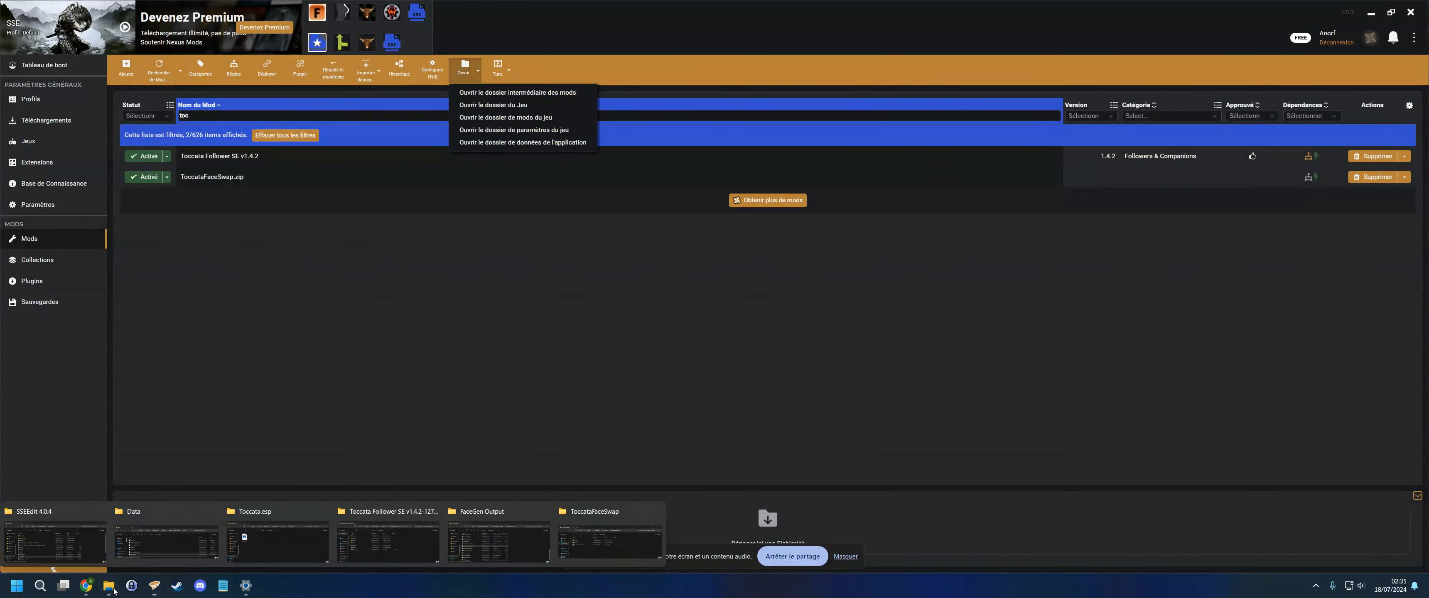
pyautogui.click(178, 522)
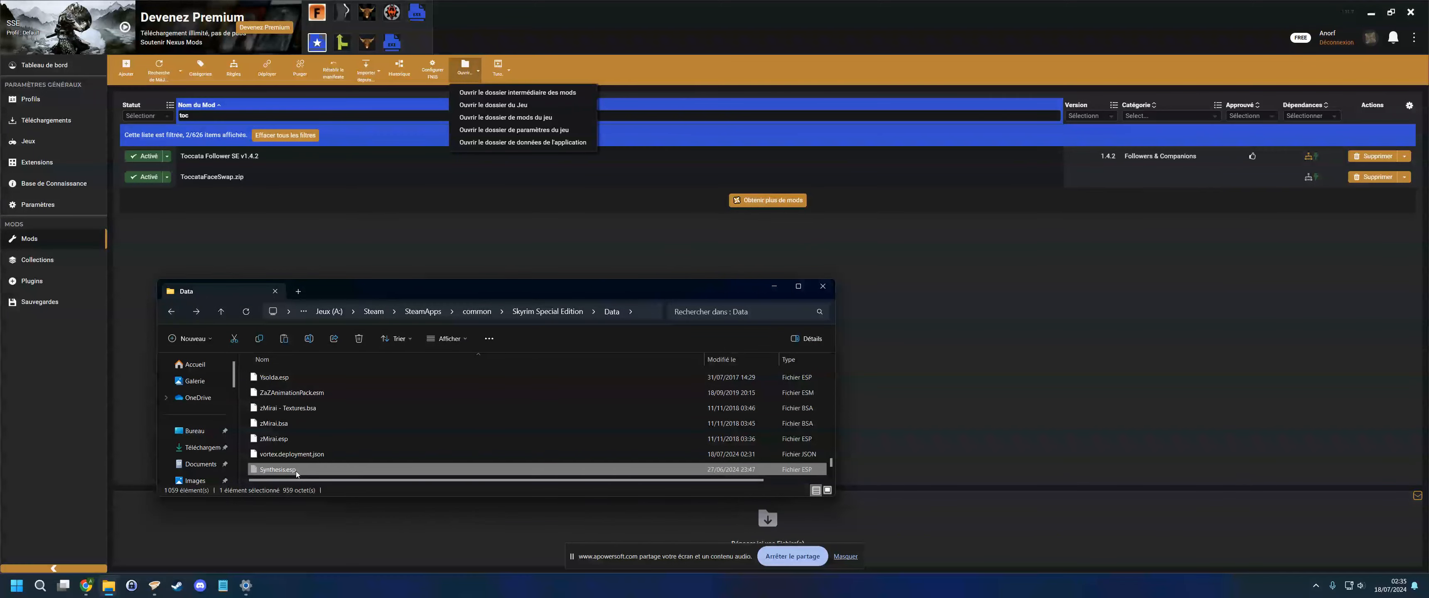
pyautogui.moveTo(109, 585)
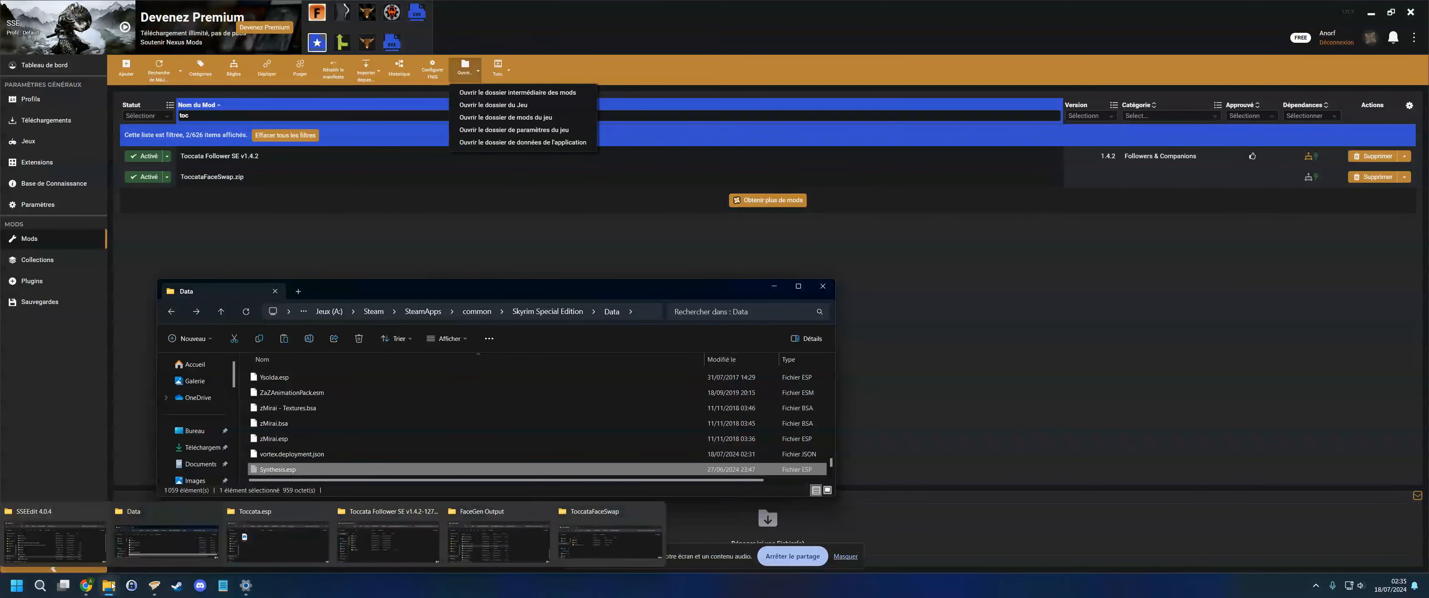
pyautogui.click(514, 540)
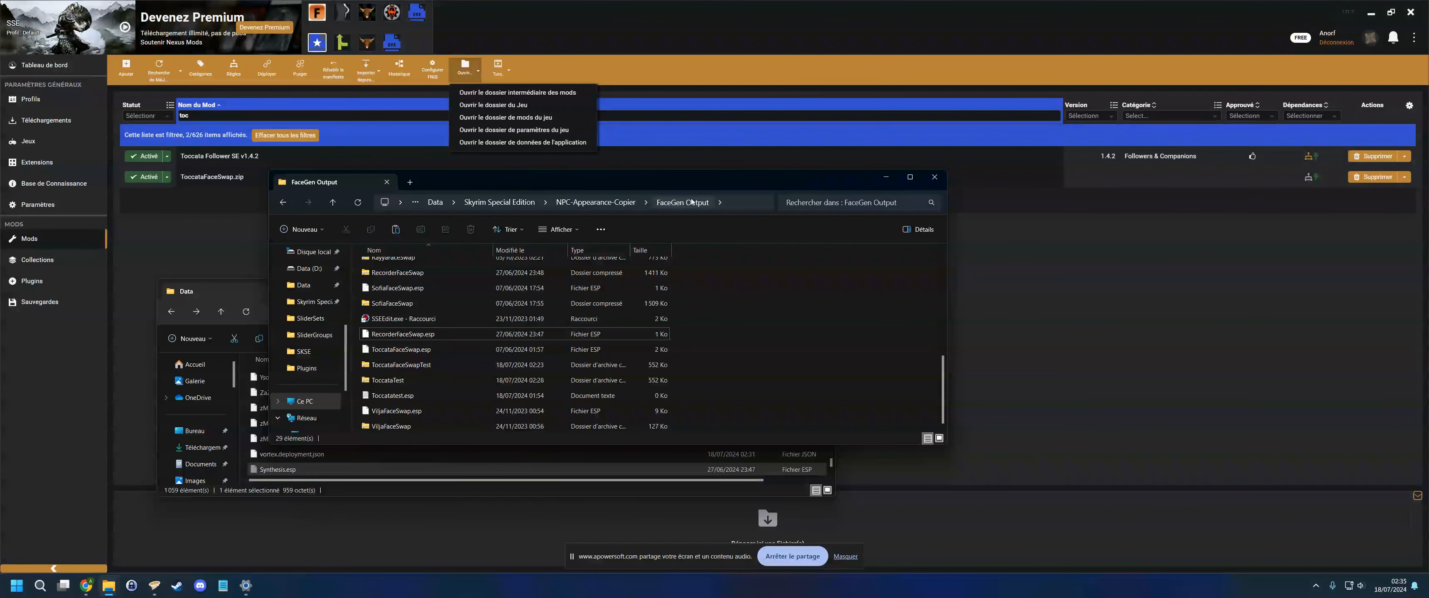
pyautogui.hotkey('ctrl', 'v')
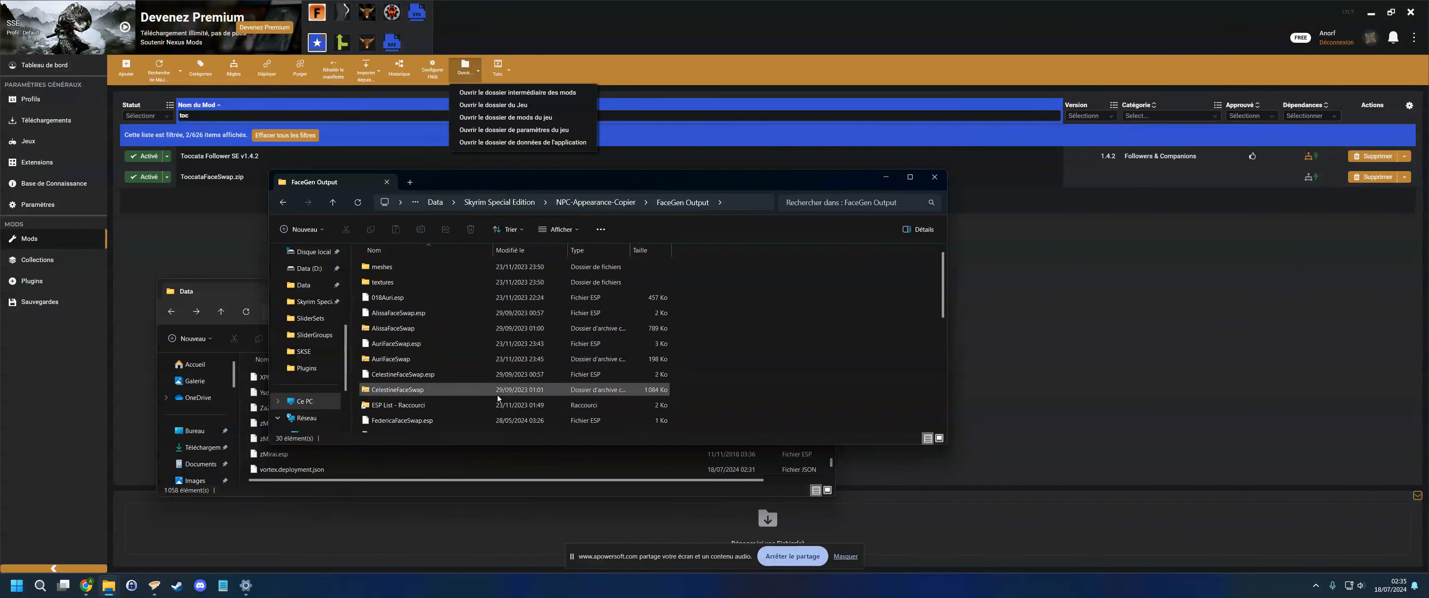
# - Browse the meshes folder down to actors/character/facegendata/facegeom and return to FaceGen Output
pyautogui.click(396, 268)
pyautogui.doubleClick(396, 267)
pyautogui.doubleClick(396, 267)
pyautogui.doubleClick(396, 267)
pyautogui.doubleClick(396, 267)
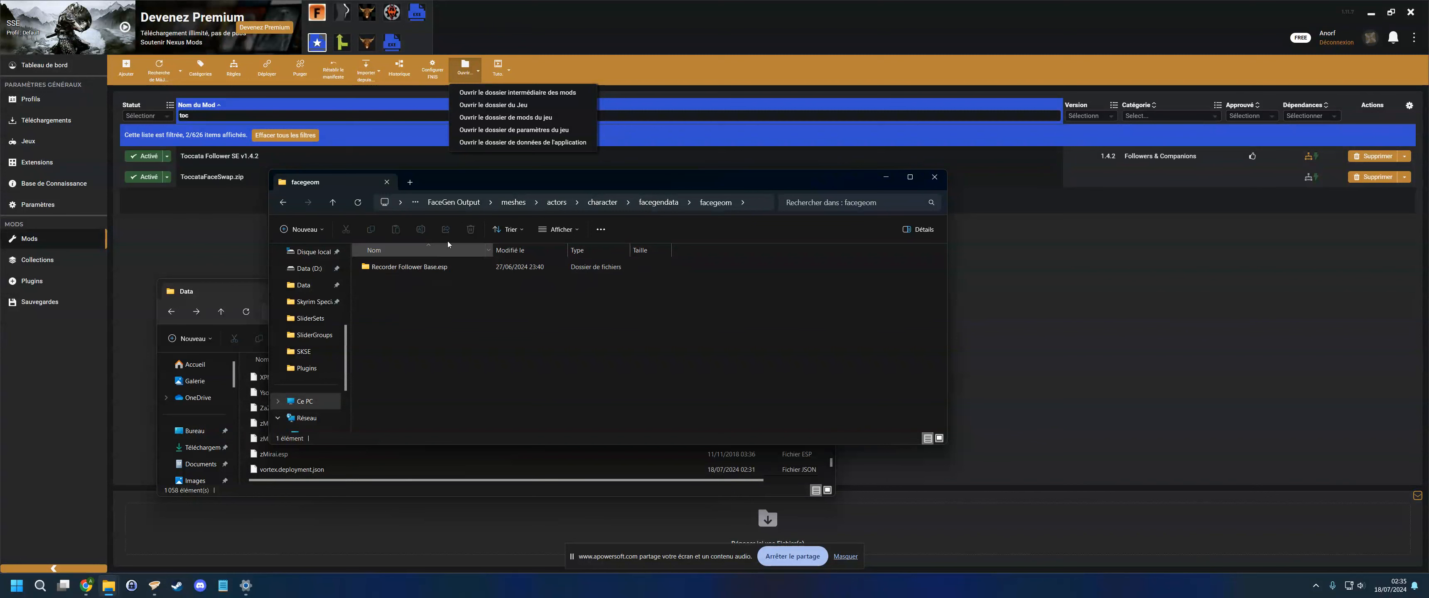
pyautogui.click(465, 205)
pyautogui.doubleClick(389, 267)
pyautogui.doubleClick(391, 268)
pyautogui.doubleClick(393, 268)
pyautogui.doubleClick(392, 268)
pyautogui.doubleClick(392, 268)
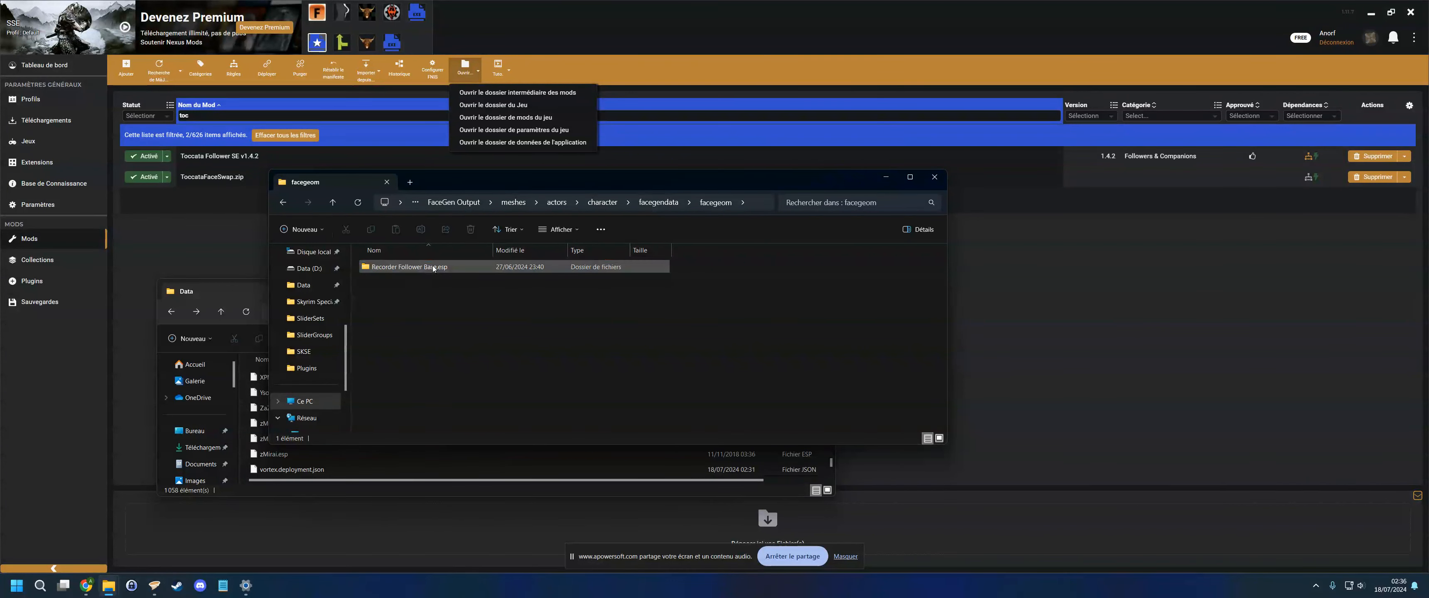
pyautogui.click(464, 204)
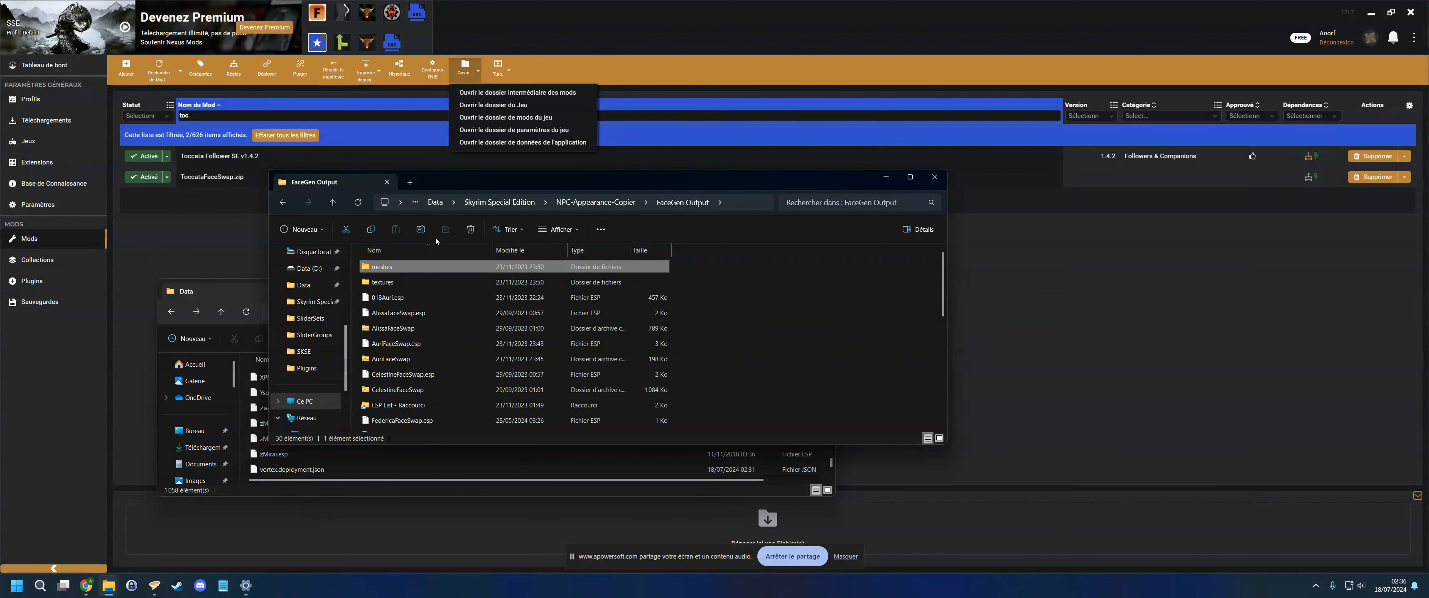
# - Rename the pasted Synthesis.esp file to ToccataTEST.esp
pyautogui.scroll(-6, 397, 282)
pyautogui.click(495, 351)
pyautogui.scroll(1, 443, 355)
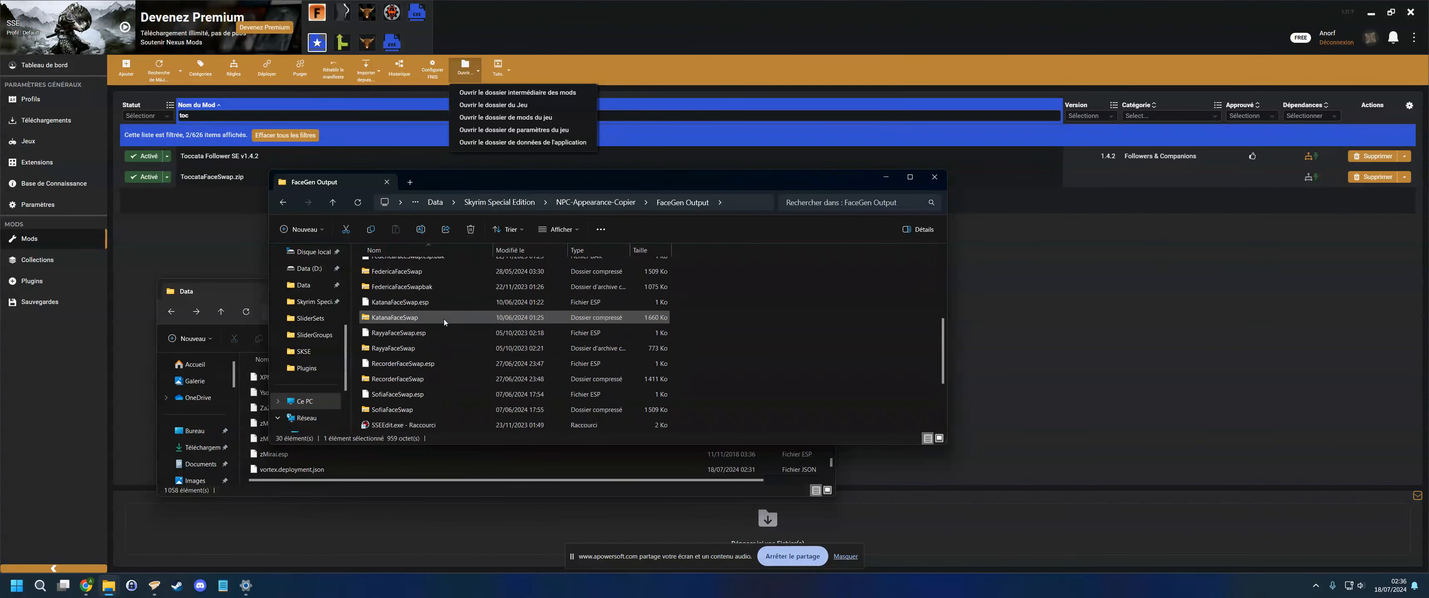
pyautogui.click(398, 395)
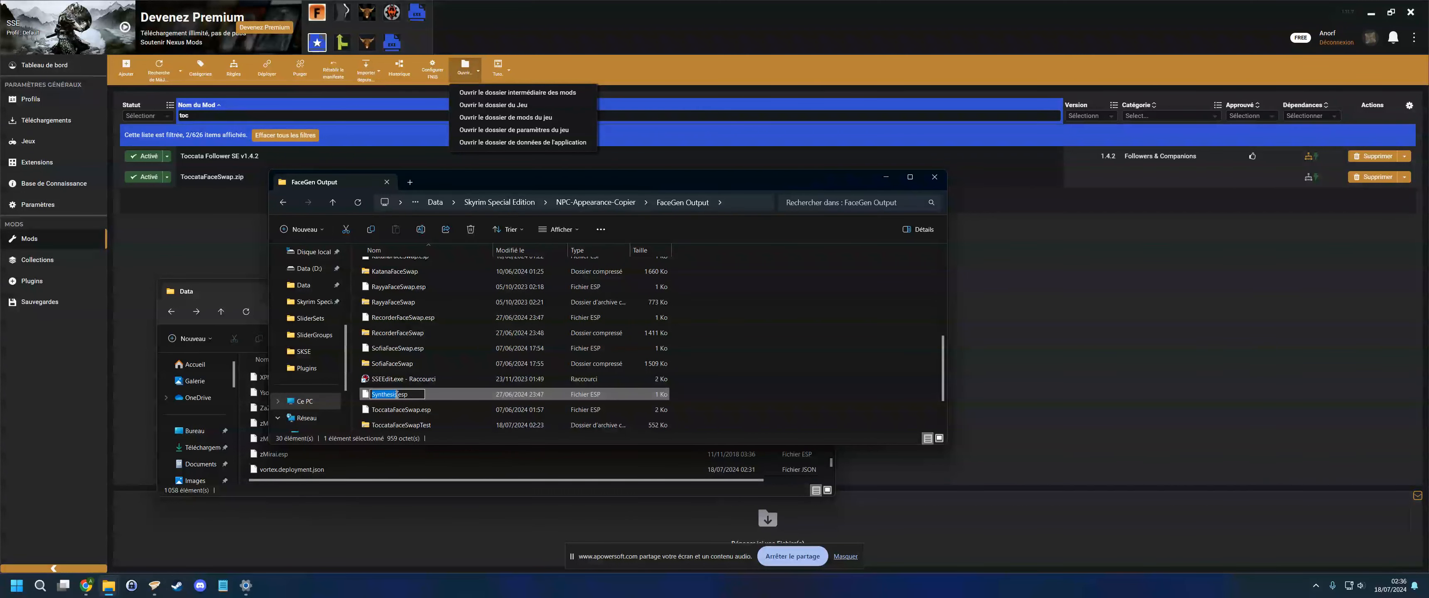
pyautogui.write('ToccataTEST')
pyautogui.press('Return')
# - Select the meshes and textures folders together with ToccataTEST.esp and open 7-Zip's add-to-archive dialog
pyautogui.scroll(-2, 421, 308)
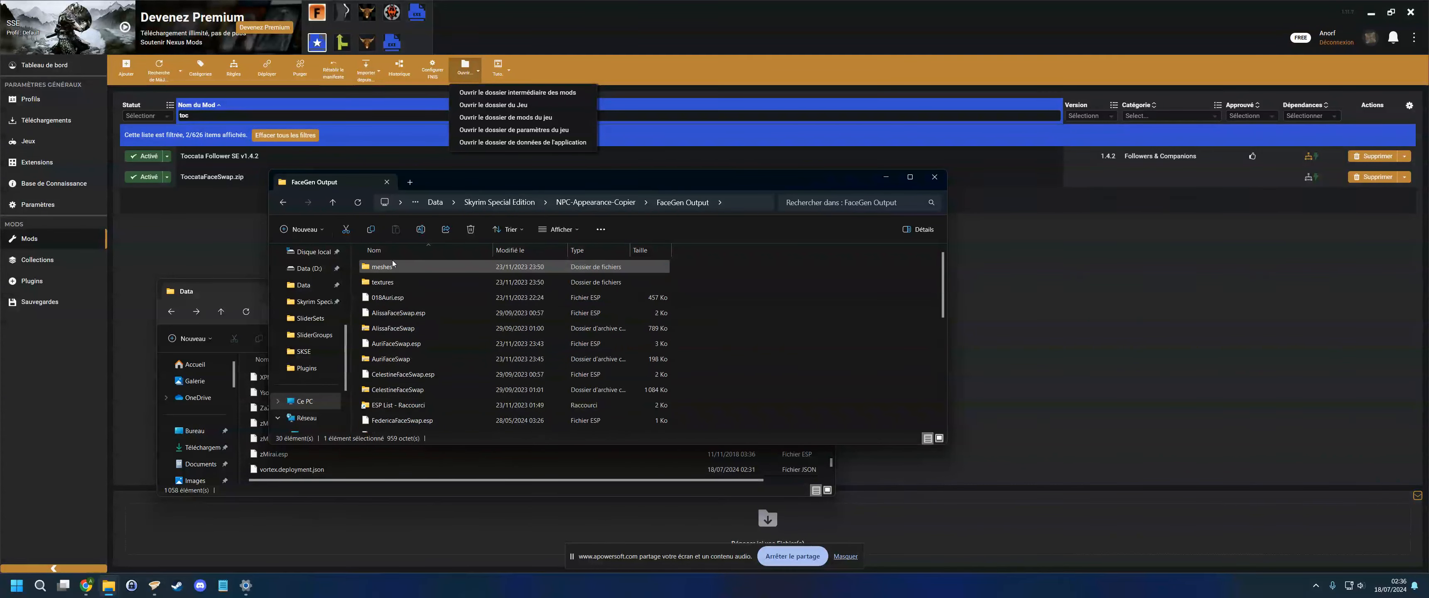
pyautogui.scroll(1, 464, 326)
pyautogui.scroll(5, 462, 326)
pyautogui.keyDown('ctrl'); pyautogui.click(397, 283); pyautogui.keyUp('ctrl')
pyautogui.keyDown('ctrl'); pyautogui.click(391, 270); pyautogui.keyUp('ctrl')
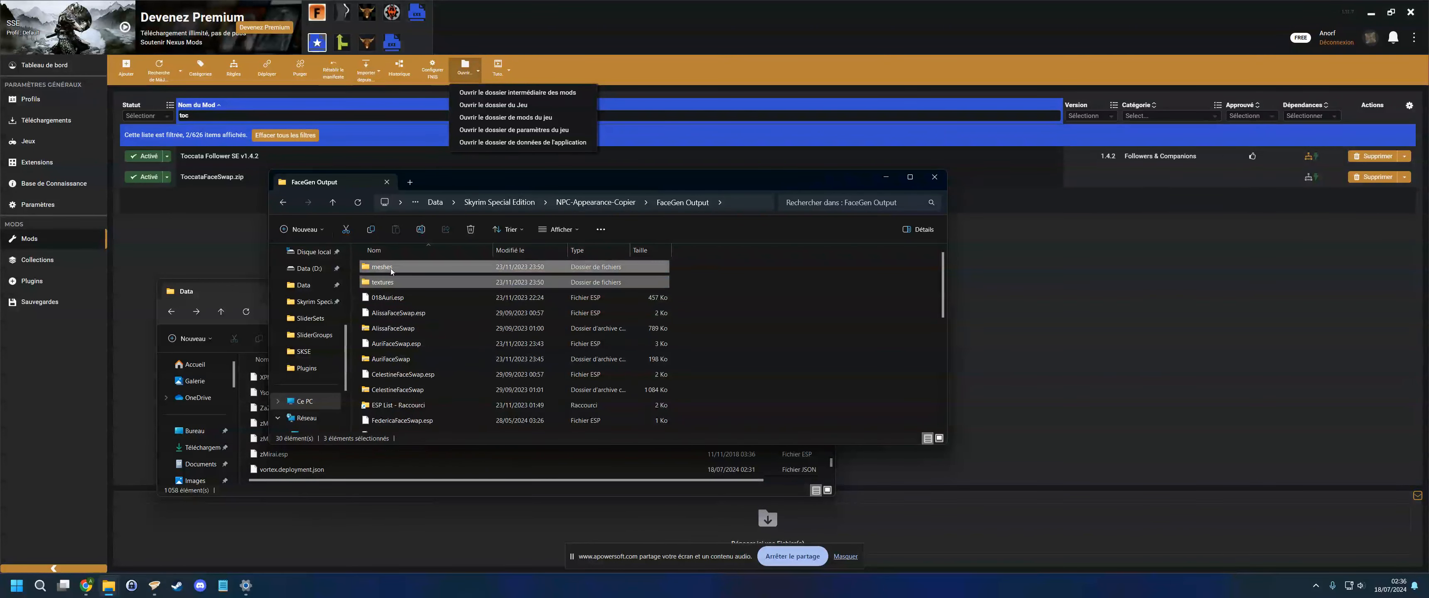
pyautogui.rightClick(390, 270)
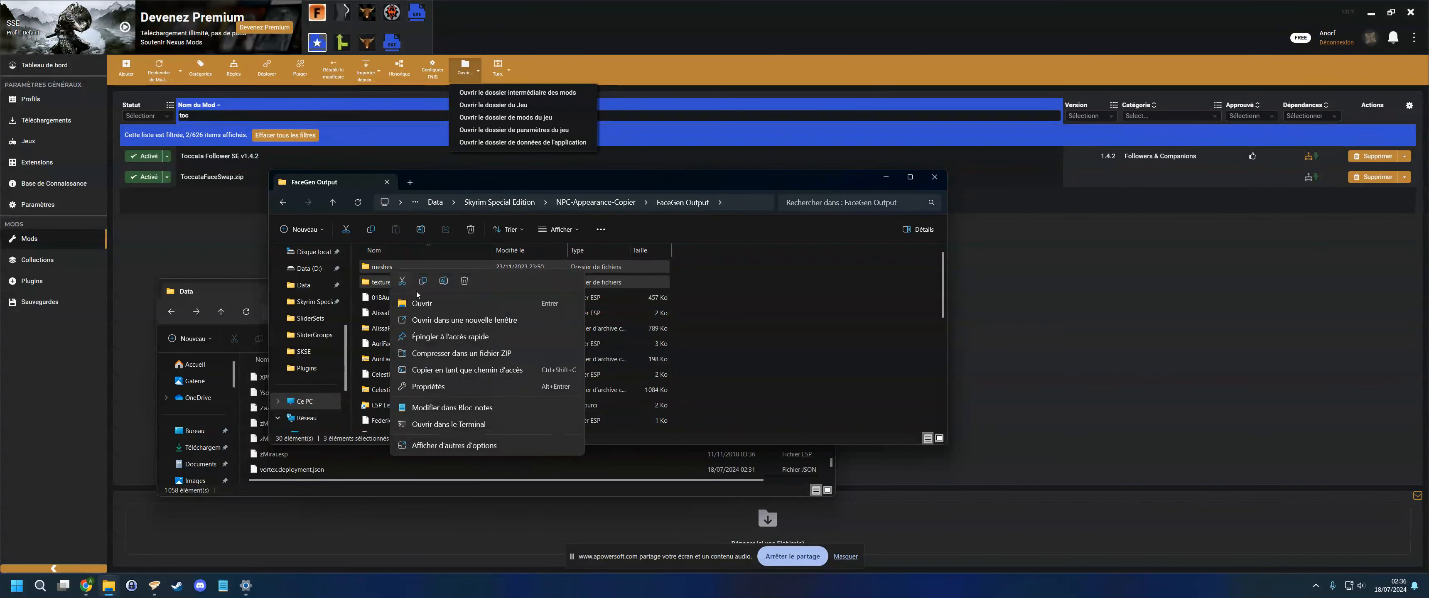
pyautogui.click(455, 445)
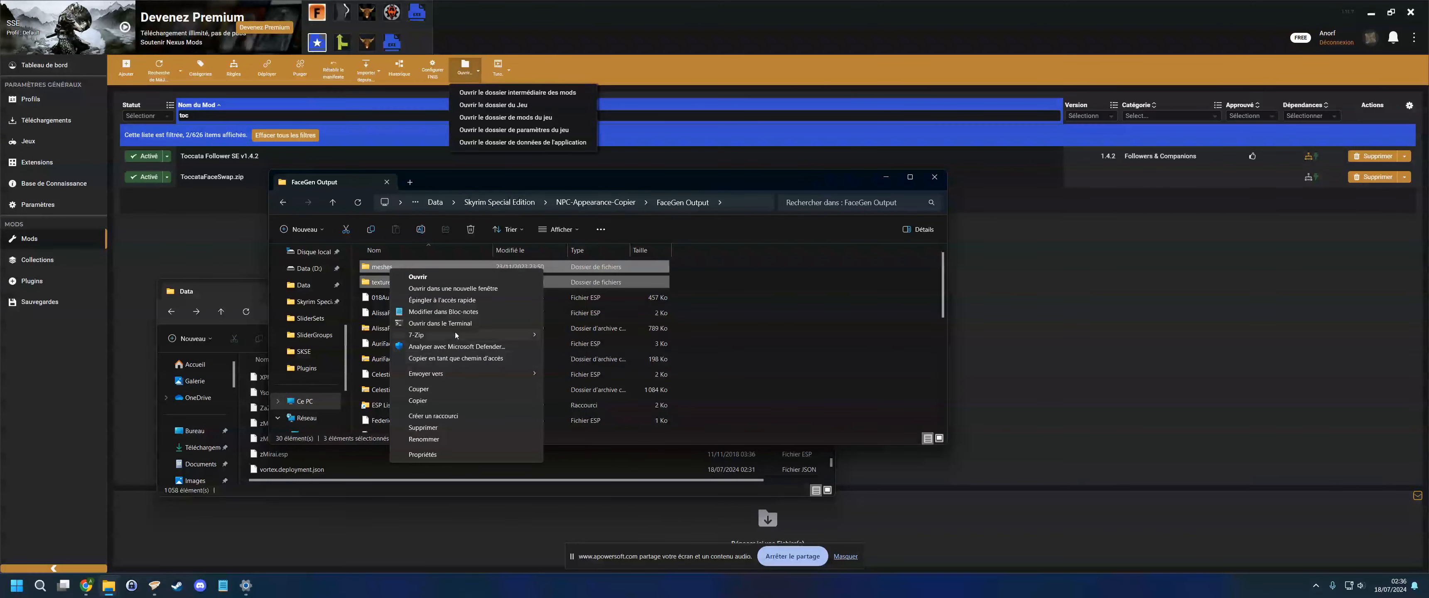
pyautogui.moveTo(456, 334)
pyautogui.click(589, 336)
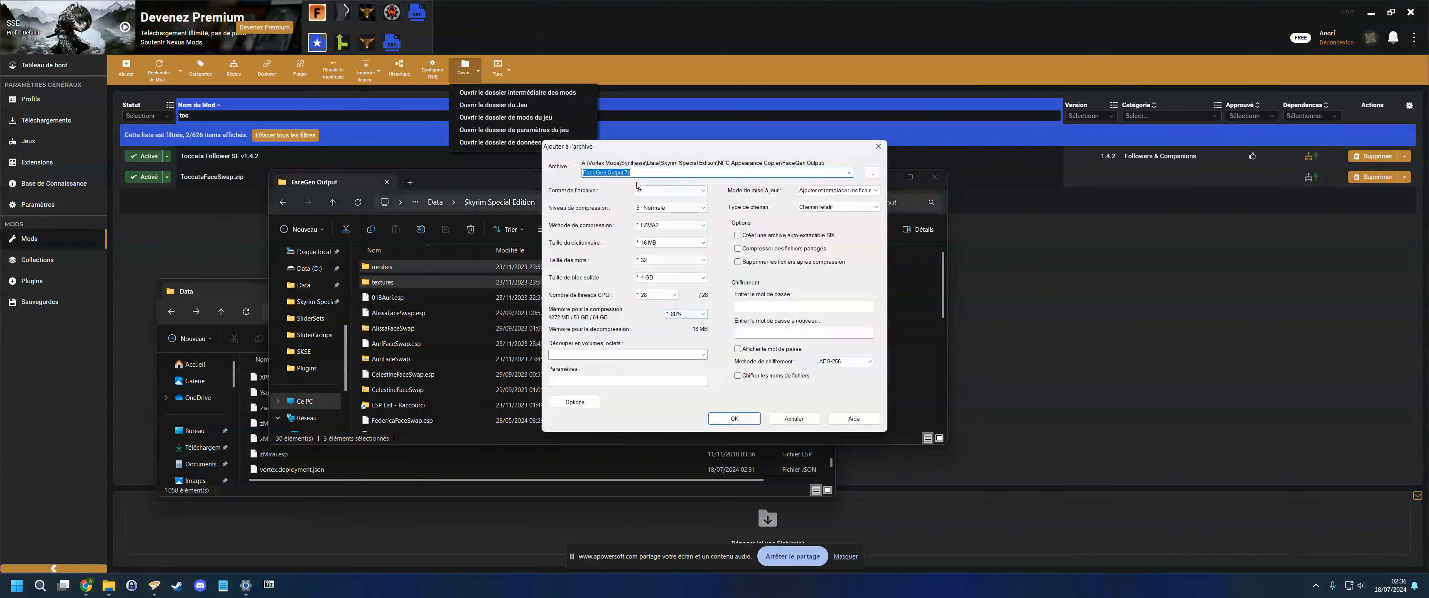
# - Name the archive ToccataTEST.7z and create it
pyautogui.write('ToccataTEST')
pyautogui.click(734, 418)
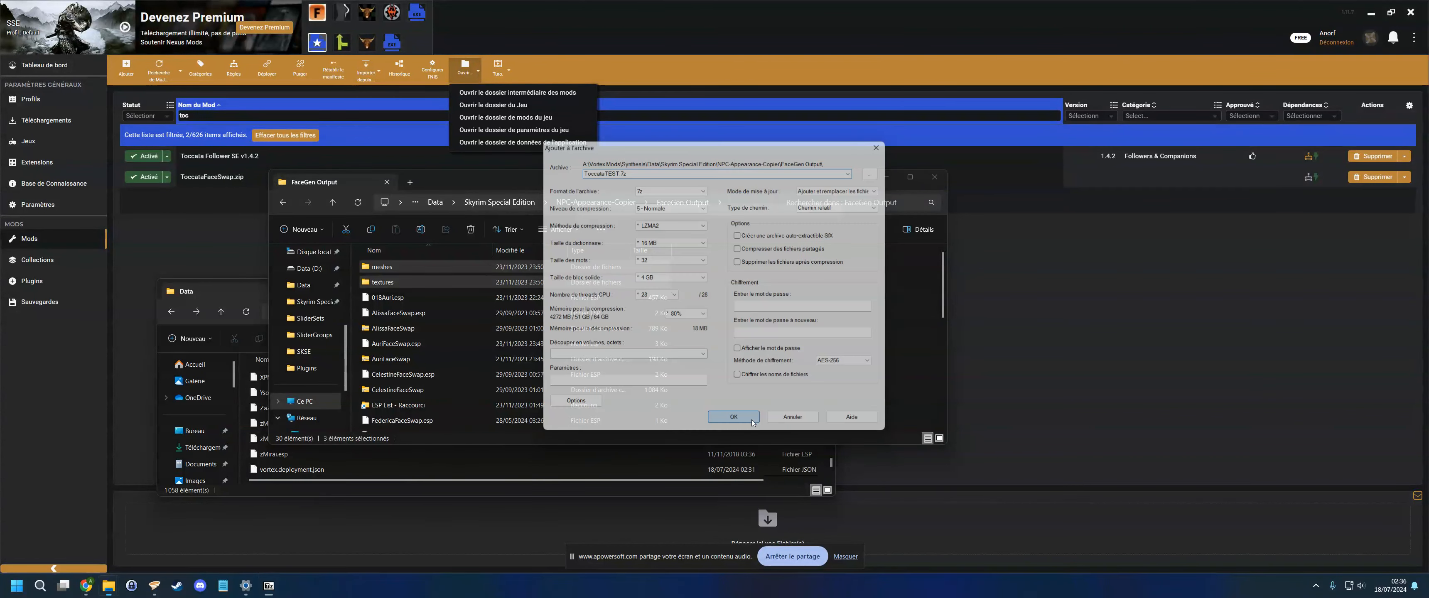
# - Install the ToccataTEST.7z archive as a new mod through the downloads page
pyautogui.scroll(-6, 746, 411)
pyautogui.scroll(-2, 596, 333)
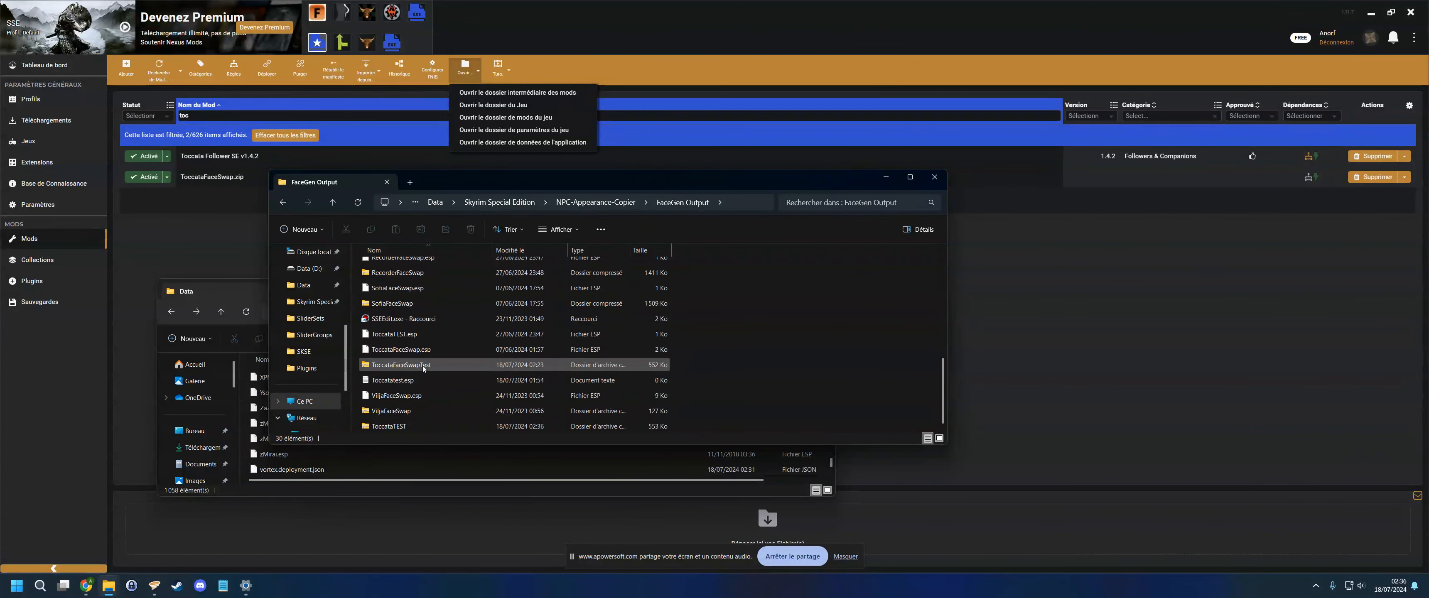
pyautogui.click(418, 426)
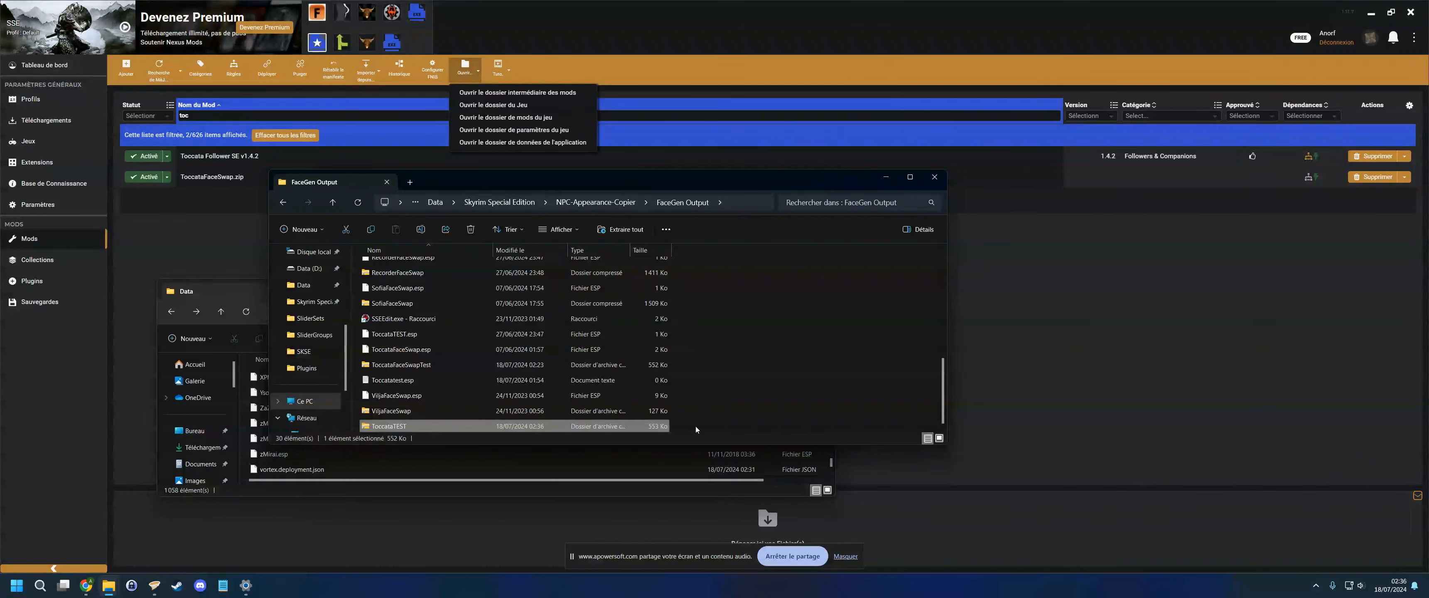
pyautogui.click(204, 258)
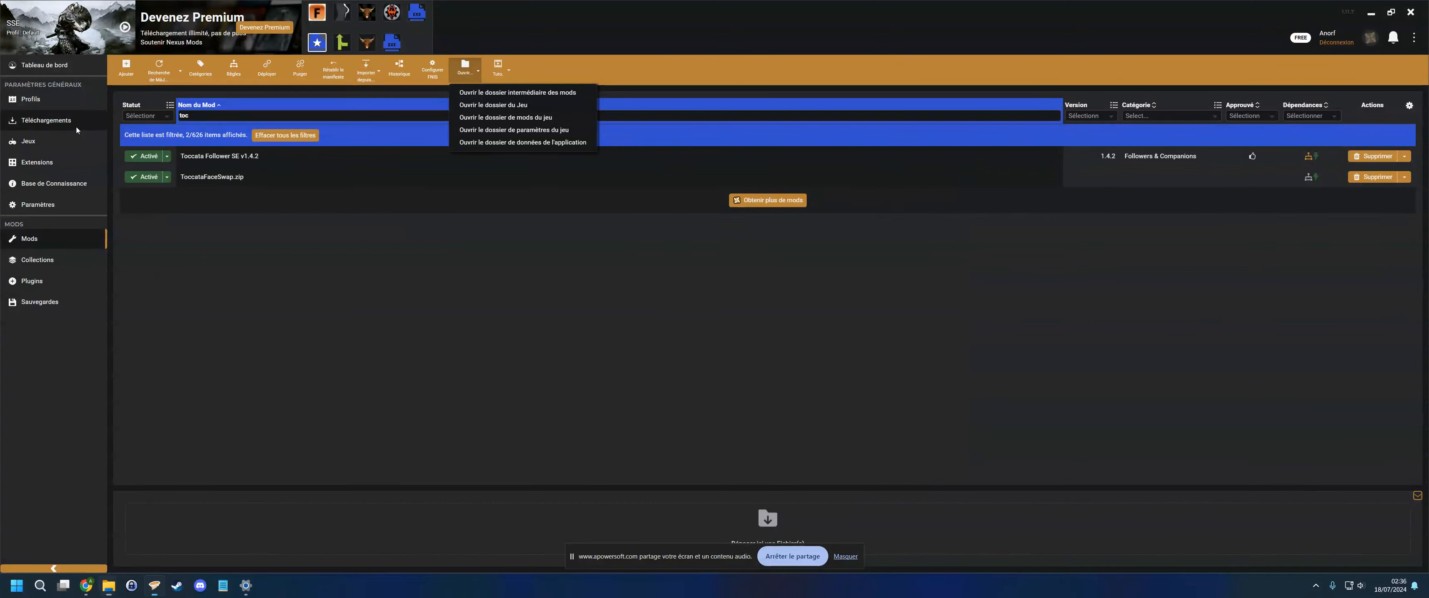
pyautogui.click(76, 126)
pyautogui.moveTo(108, 585)
pyautogui.click(175, 547)
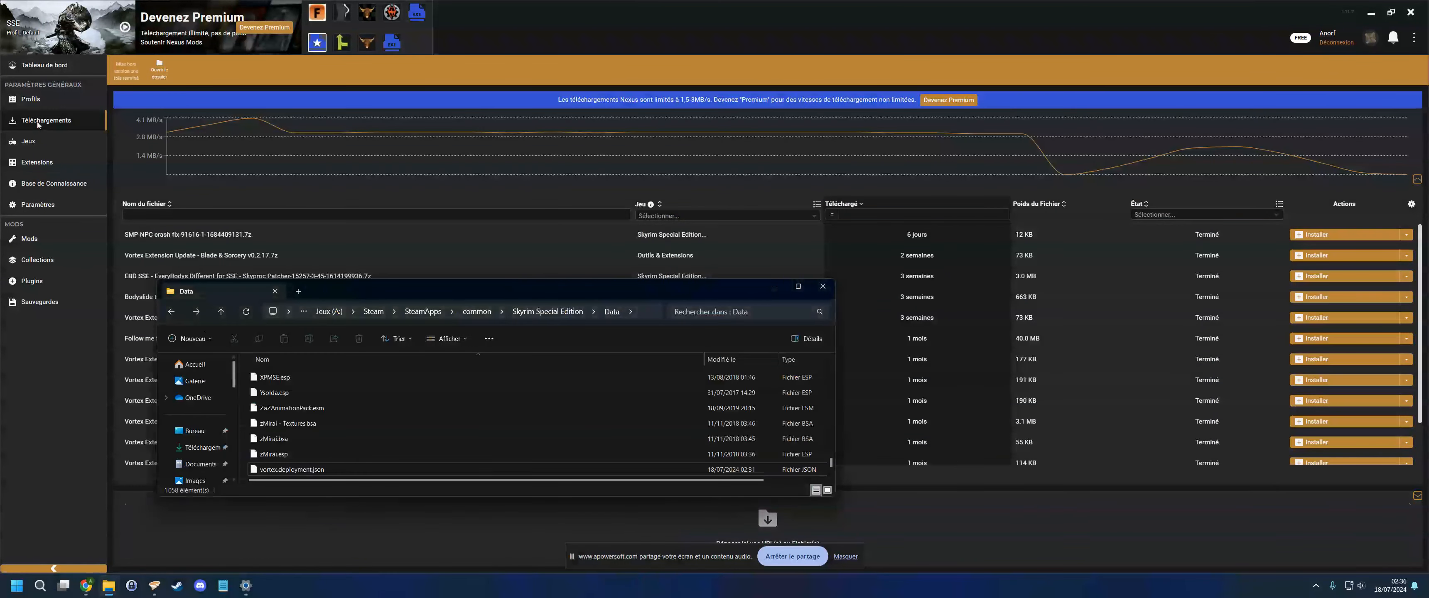
pyautogui.click(260, 470)
pyautogui.moveTo(108, 585)
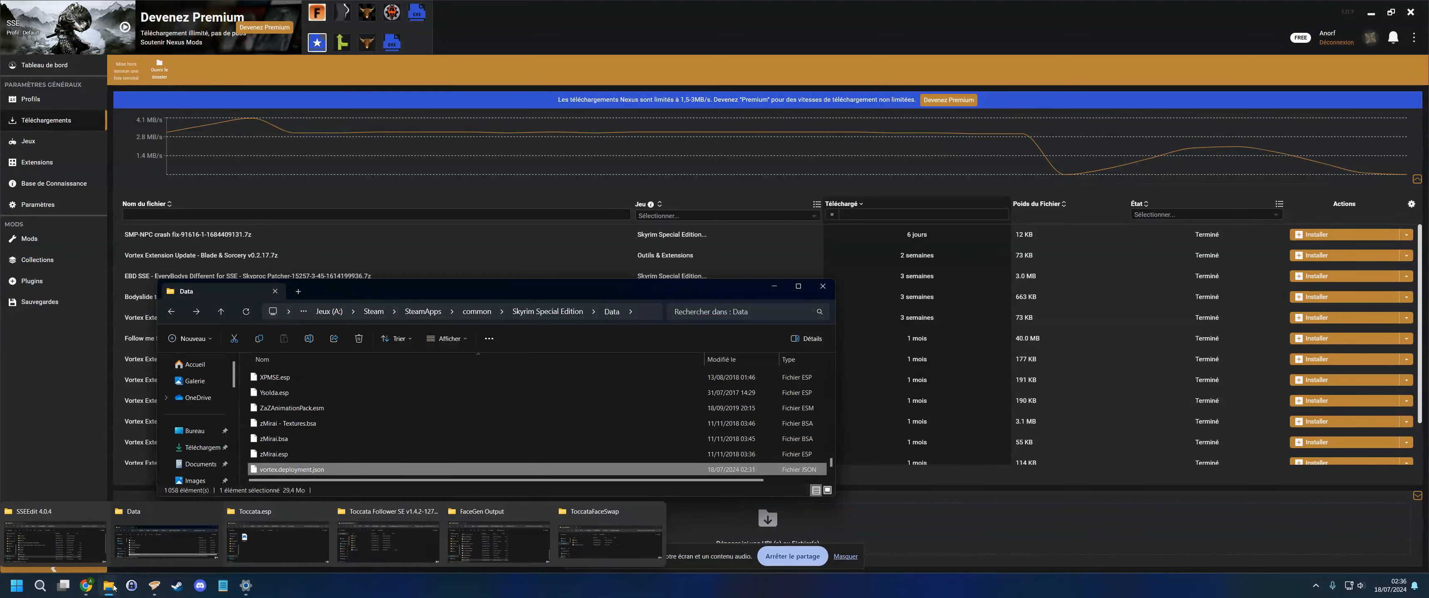
pyautogui.moveTo(364, 540)
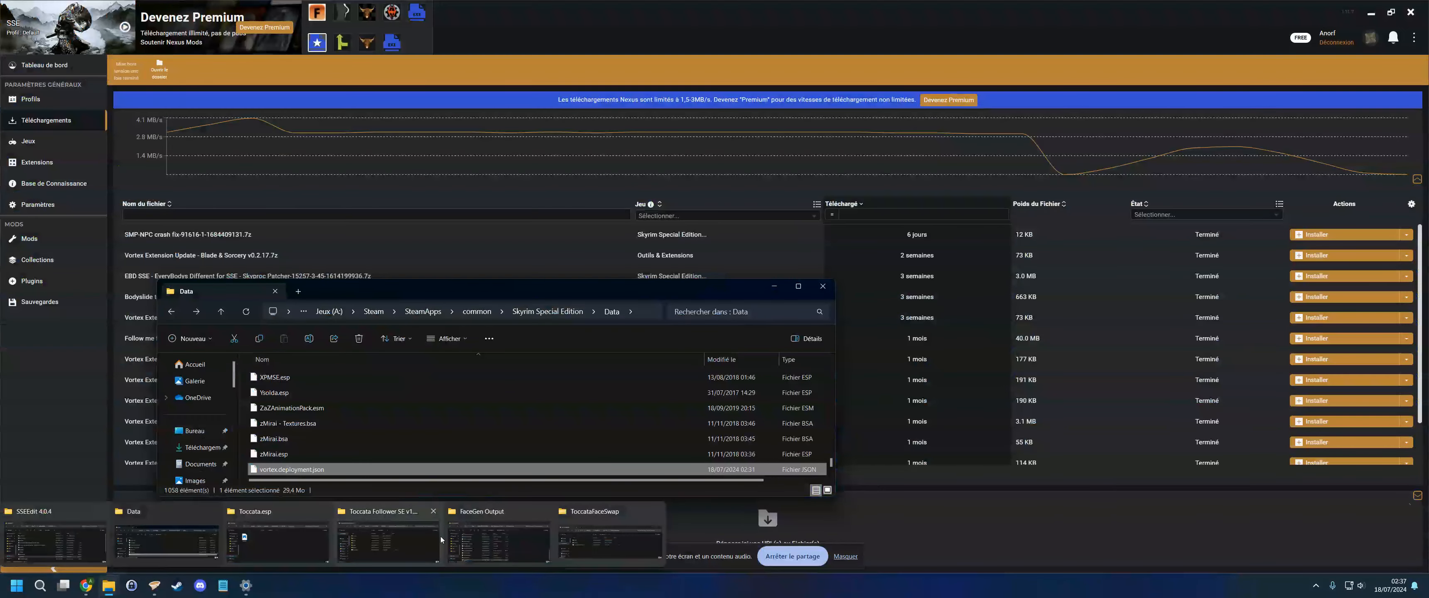
pyautogui.click(510, 543)
pyautogui.click(453, 527)
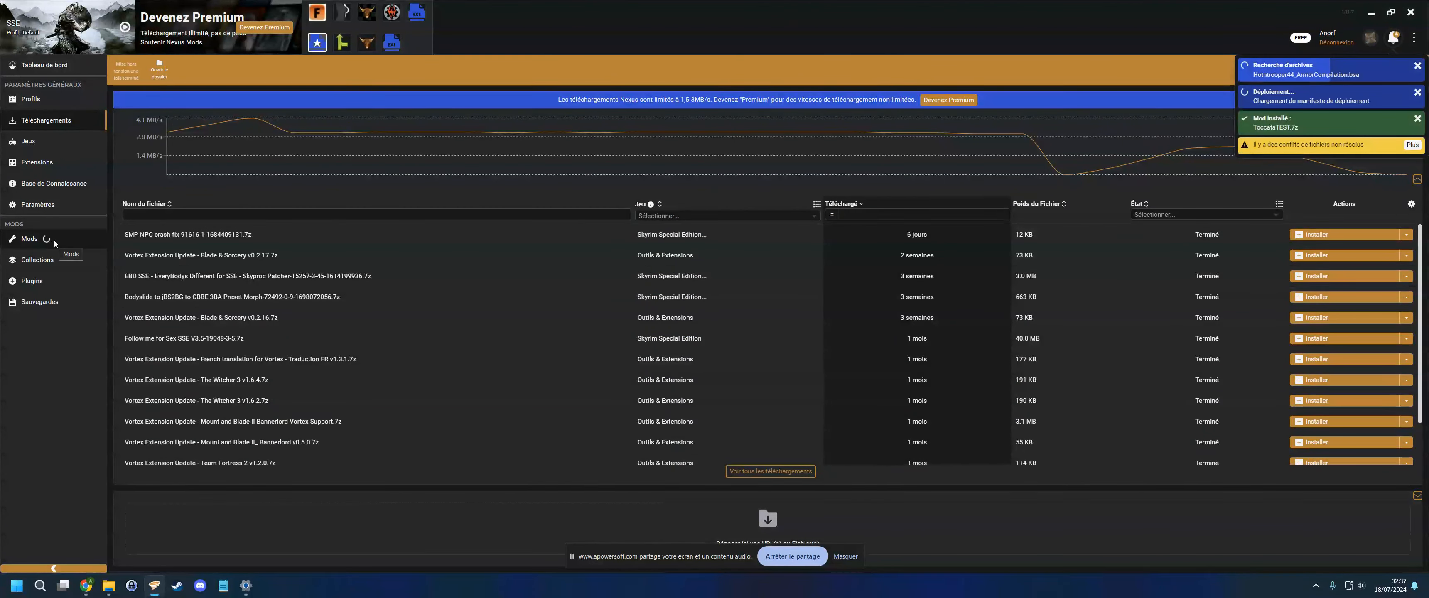
# - Open the installed ToccataTEST.7z mod's folder and delete the Toccatatest.esp text document
pyautogui.click(50, 283)
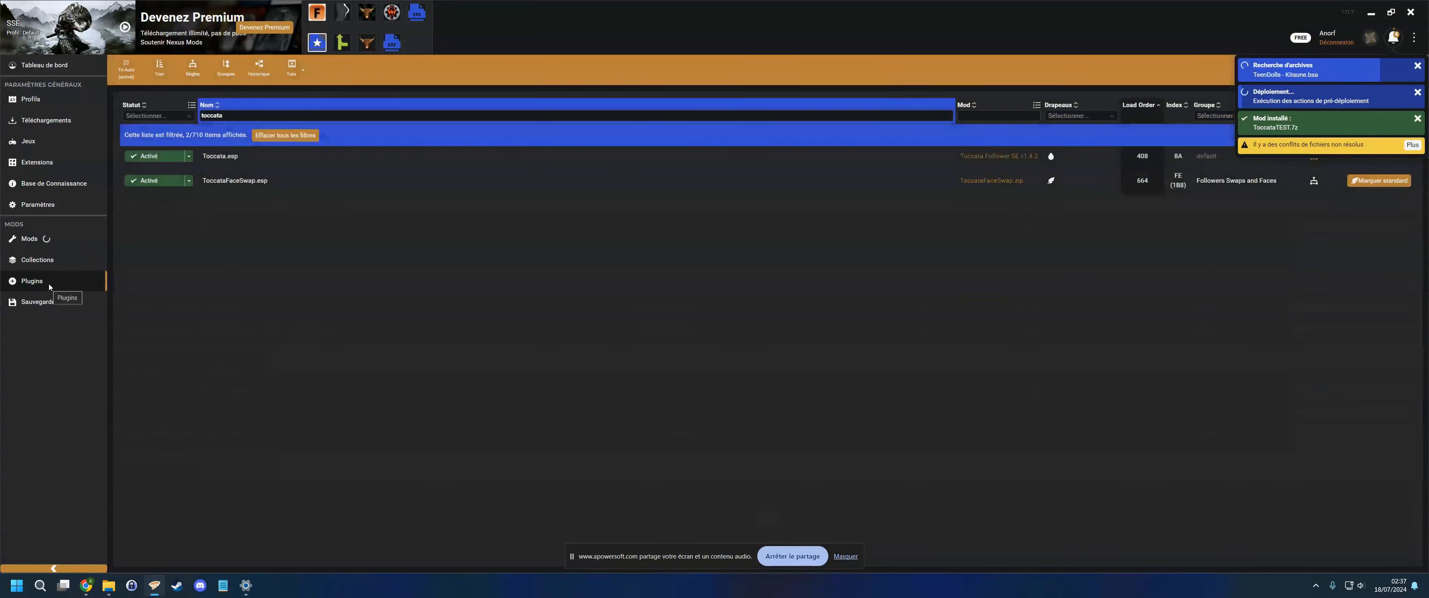
pyautogui.click(55, 241)
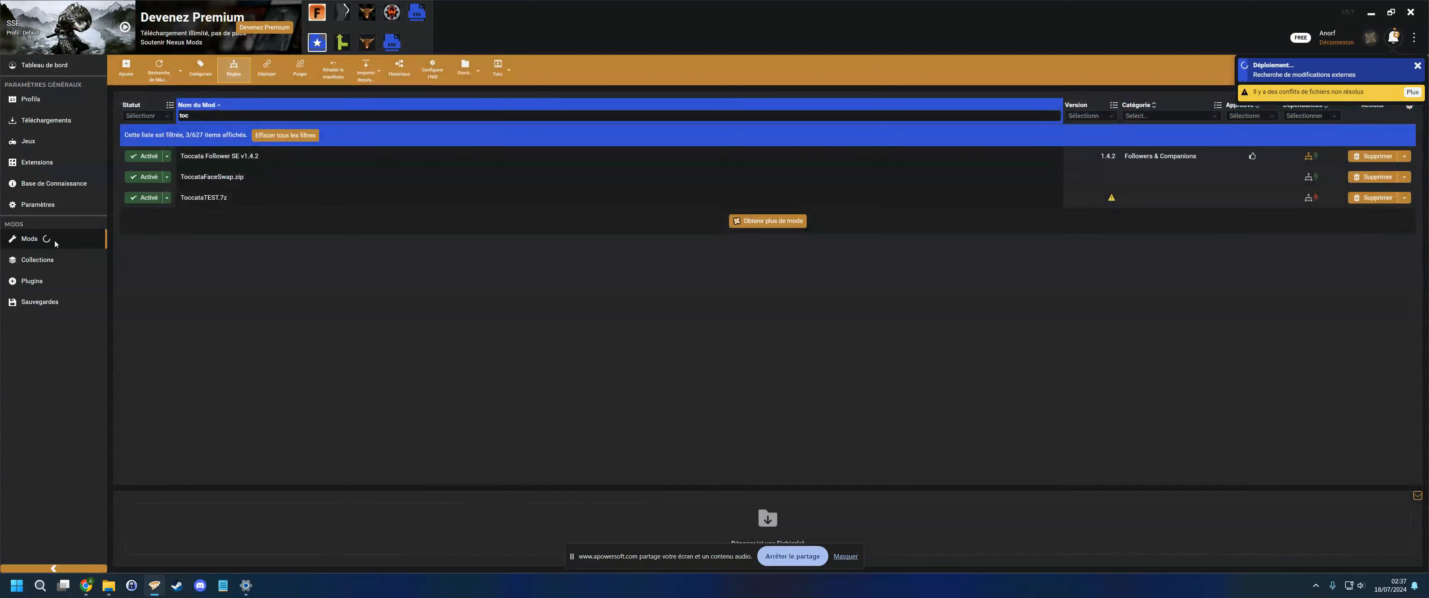
pyautogui.rightClick(222, 204)
pyautogui.click(298, 266)
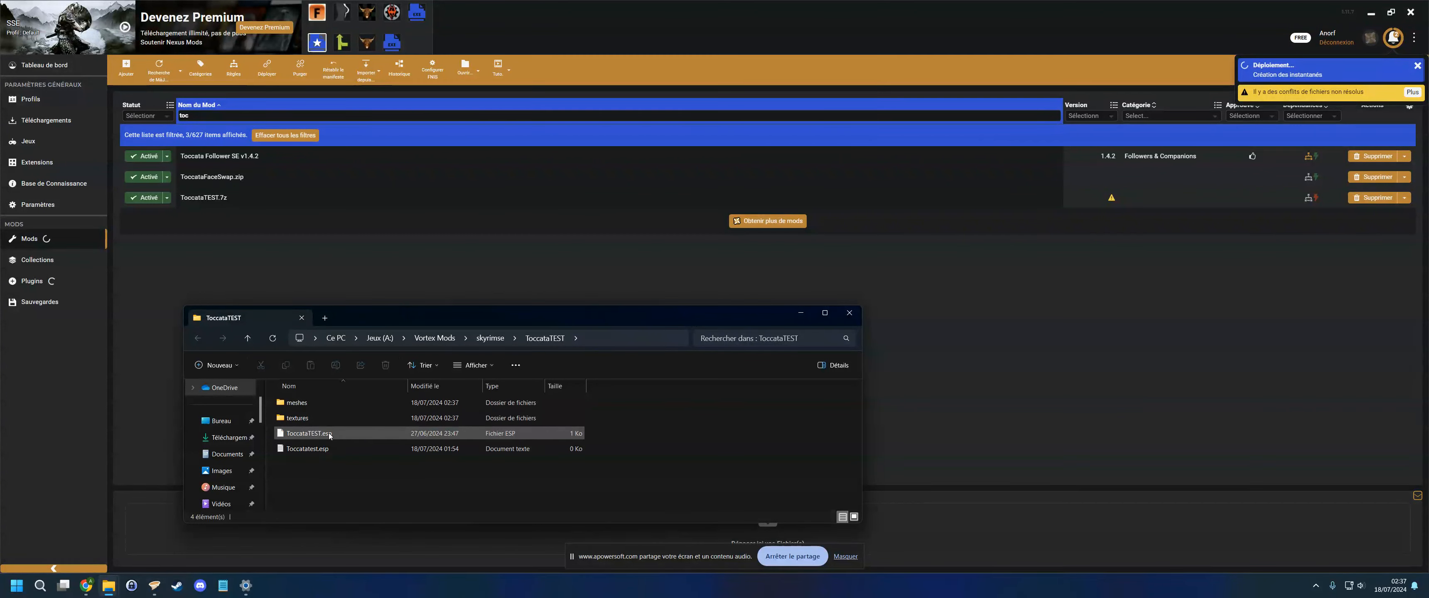
pyautogui.click(349, 448)
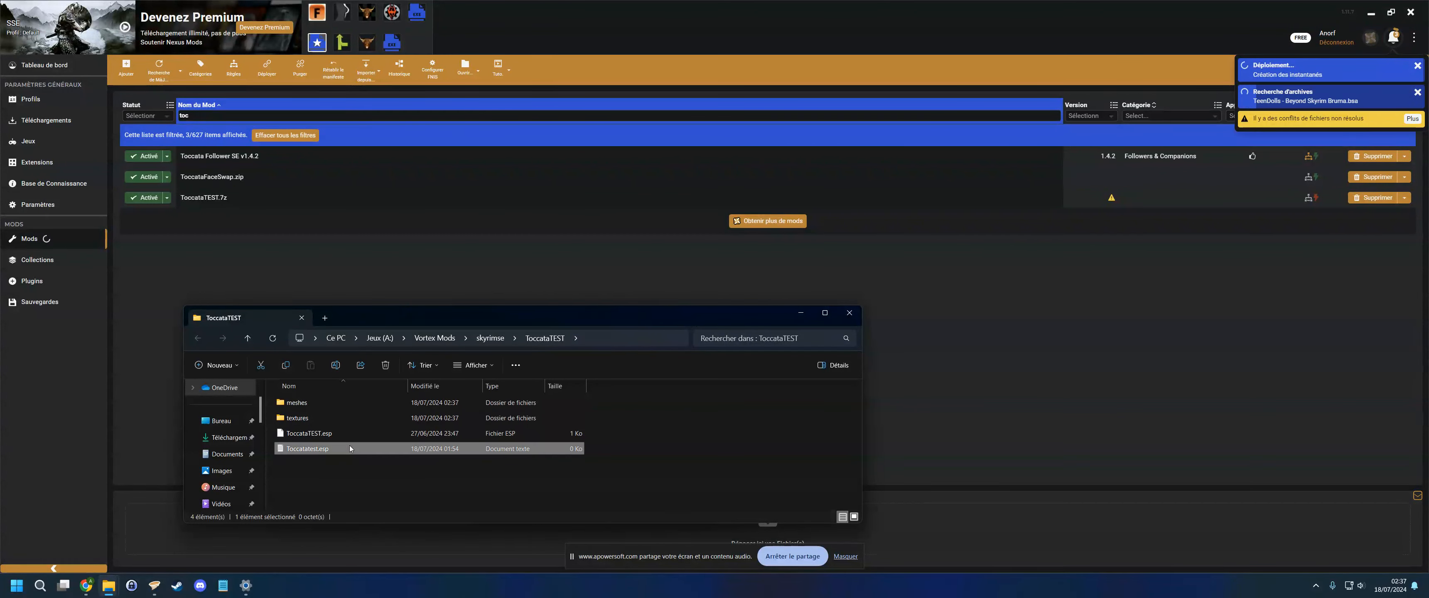
pyautogui.press('Delete')
pyautogui.click(802, 314)
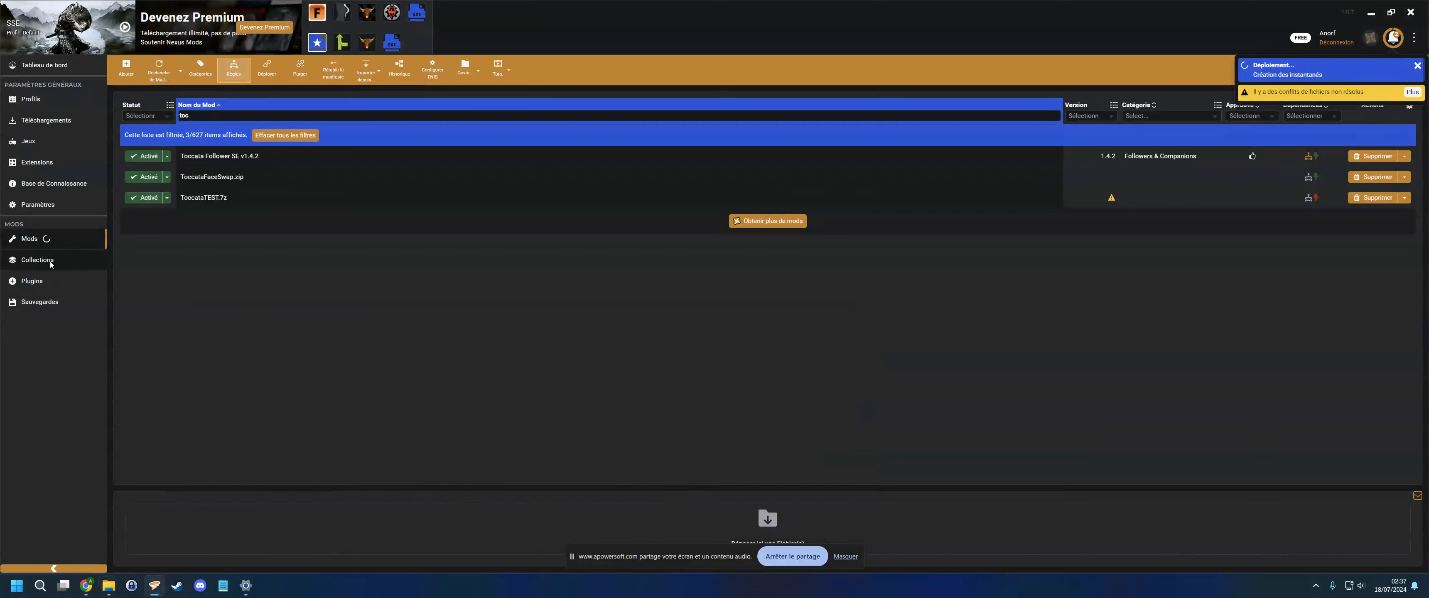
# - Inspect the ToccataTEST.esp entry in the plugins list and open its details panel
pyautogui.click(77, 273)
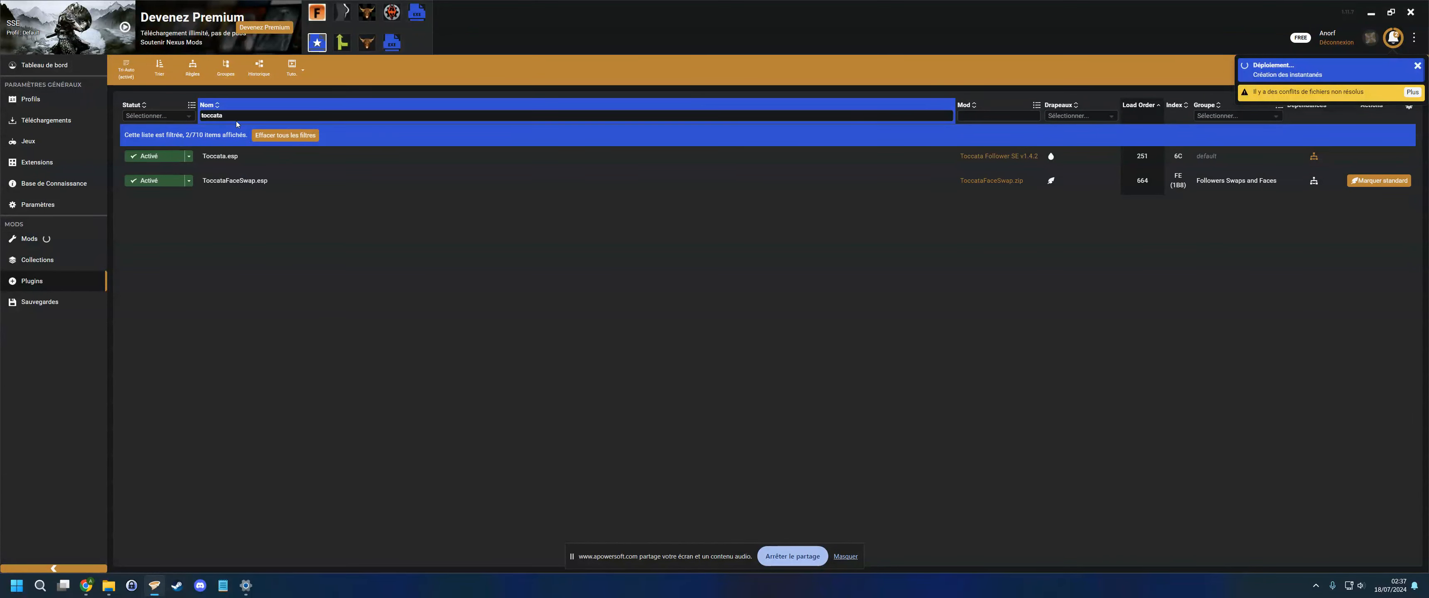
pyautogui.click(252, 116)
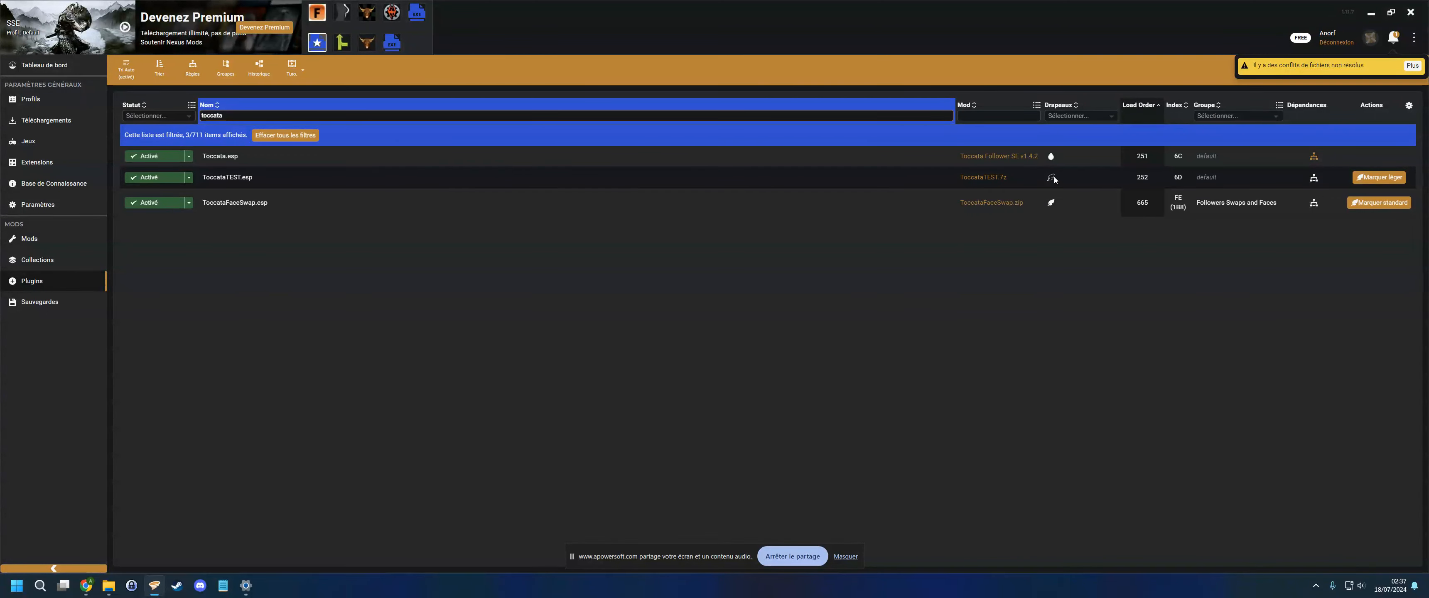
pyautogui.moveTo(1054, 180)
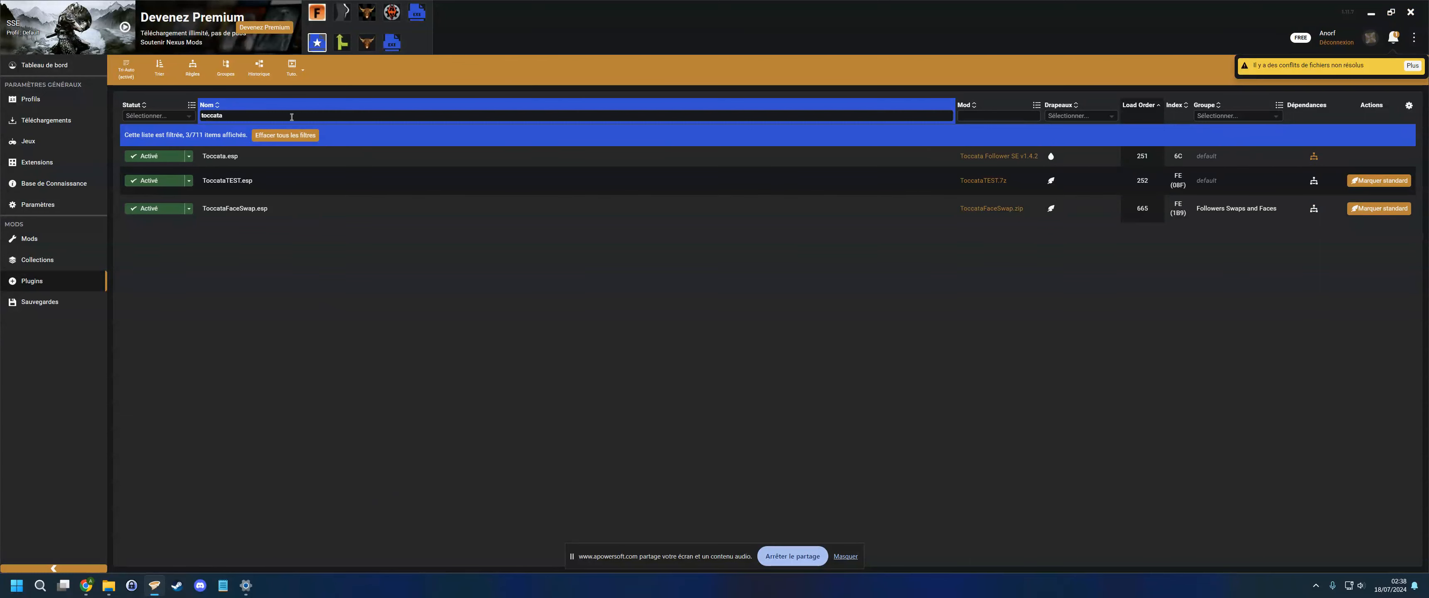
pyautogui.click(30, 239)
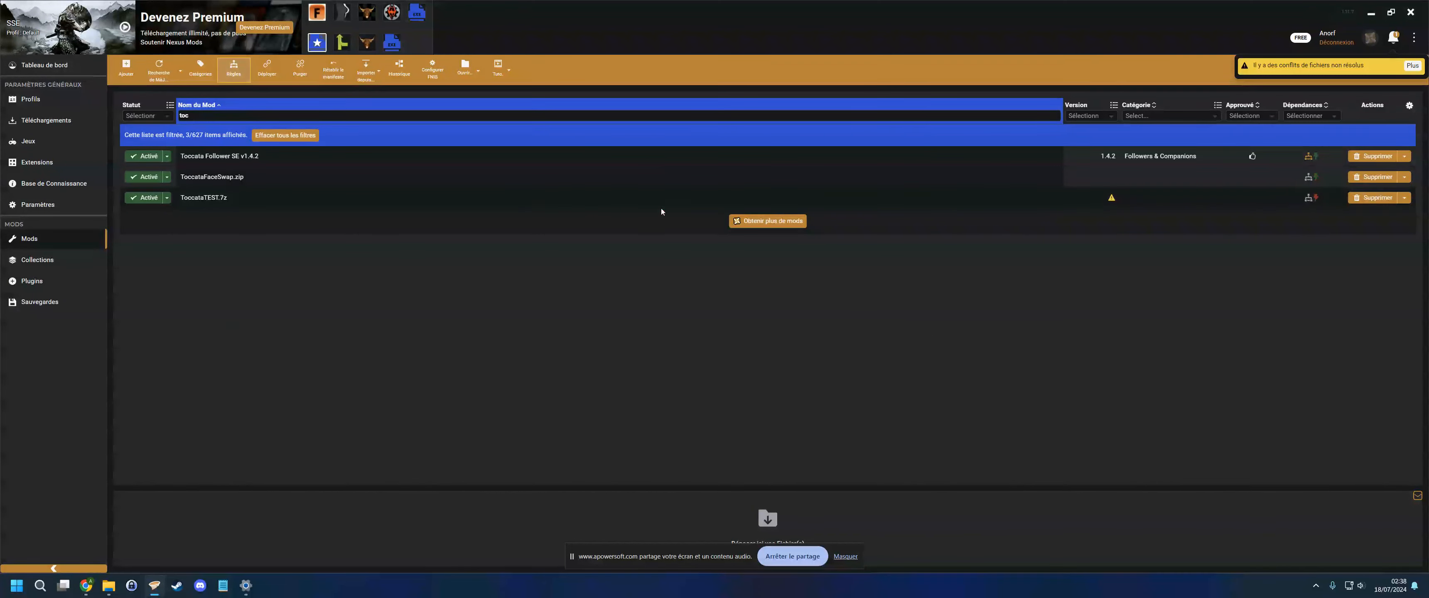
pyautogui.click(31, 281)
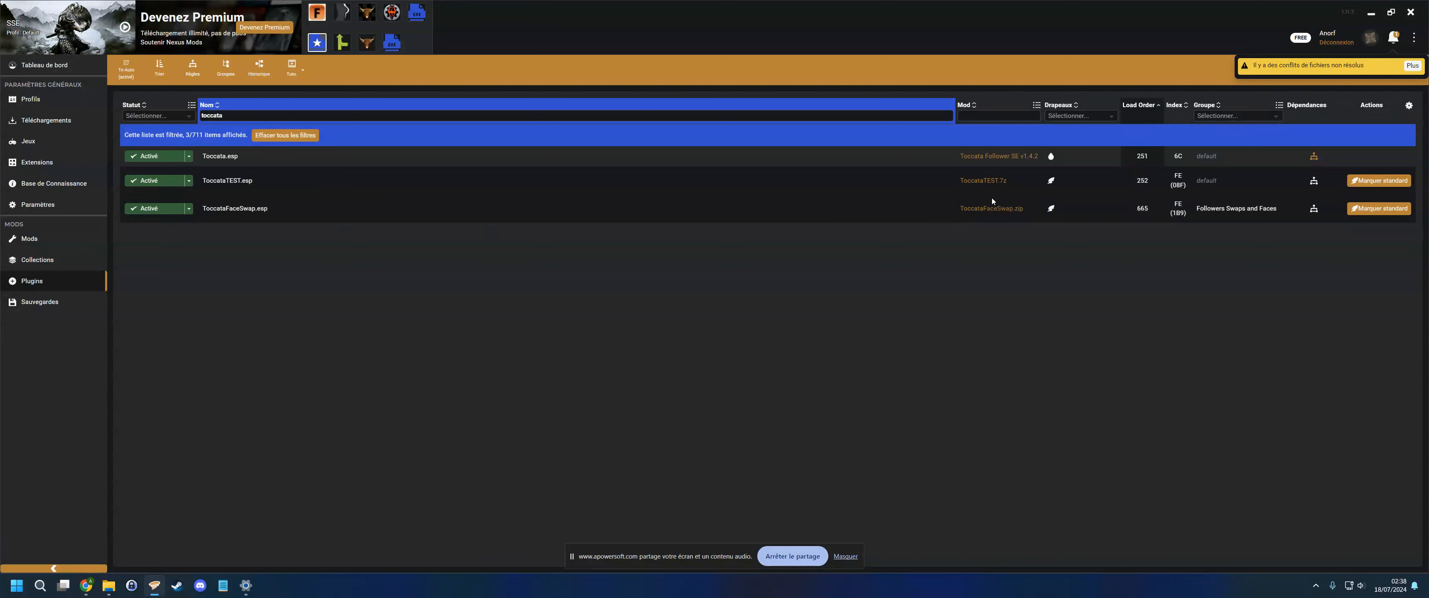
pyautogui.click(1213, 183)
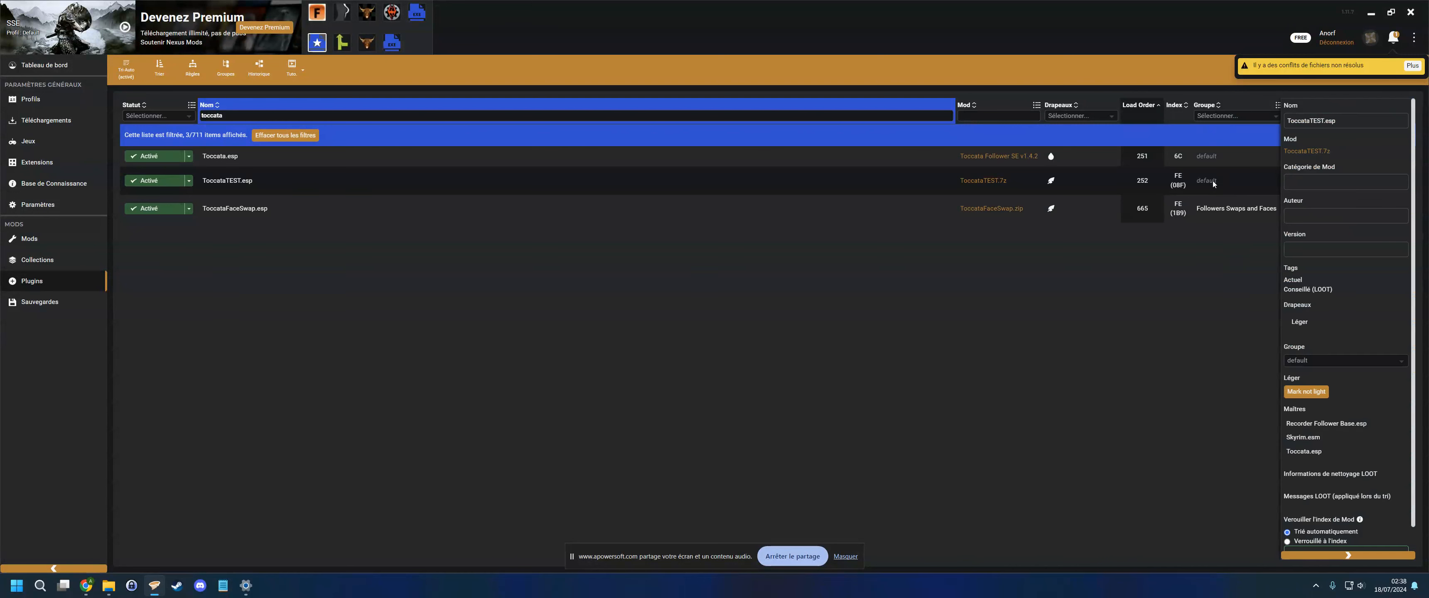
# - Set the ToccataTEST.esp plugin's group to Late Fixes & Changes
pyautogui.click(1329, 360)
pyautogui.scroll(-6, 1343, 409)
pyautogui.scroll(-2, 1343, 409)
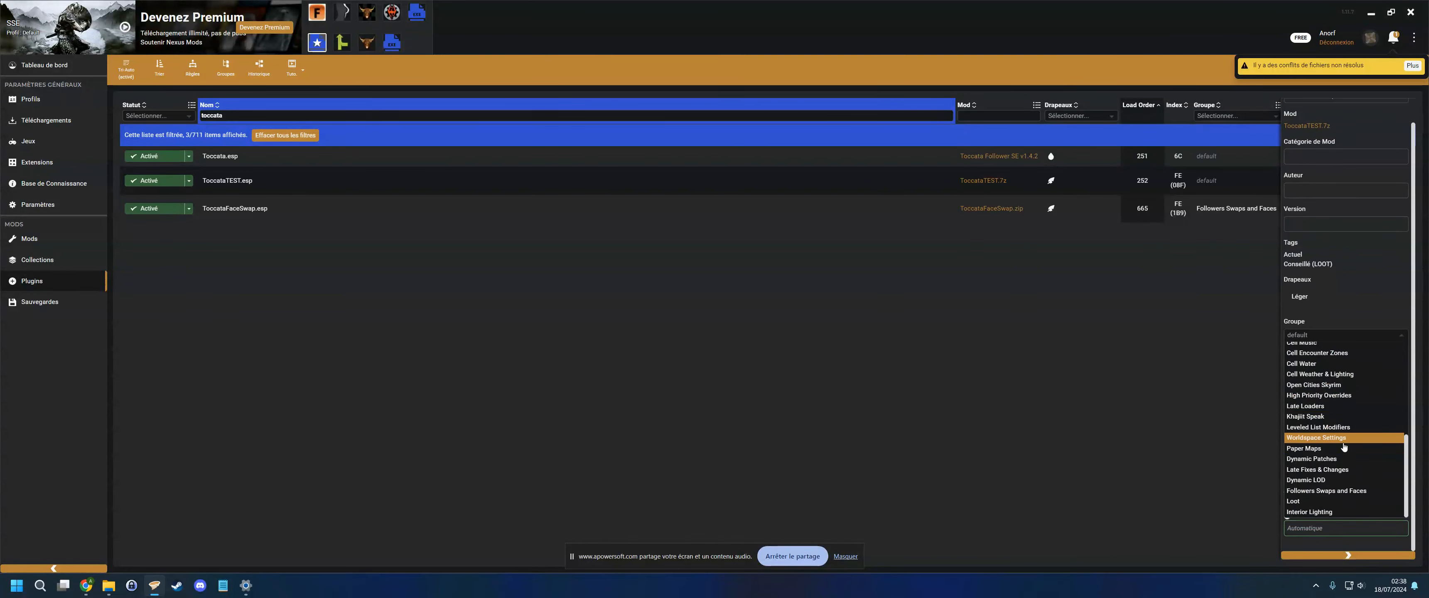
pyautogui.click(1348, 315)
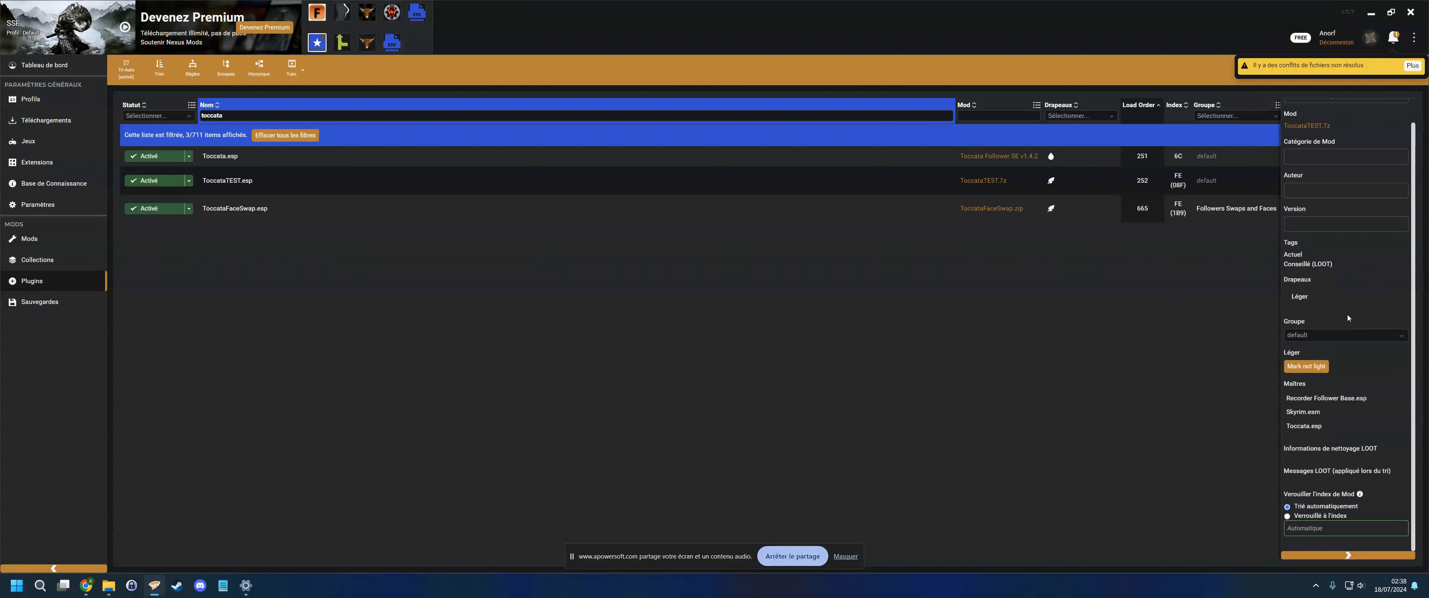
pyautogui.click(1333, 334)
pyautogui.scroll(-6, 1343, 430)
pyautogui.click(1361, 286)
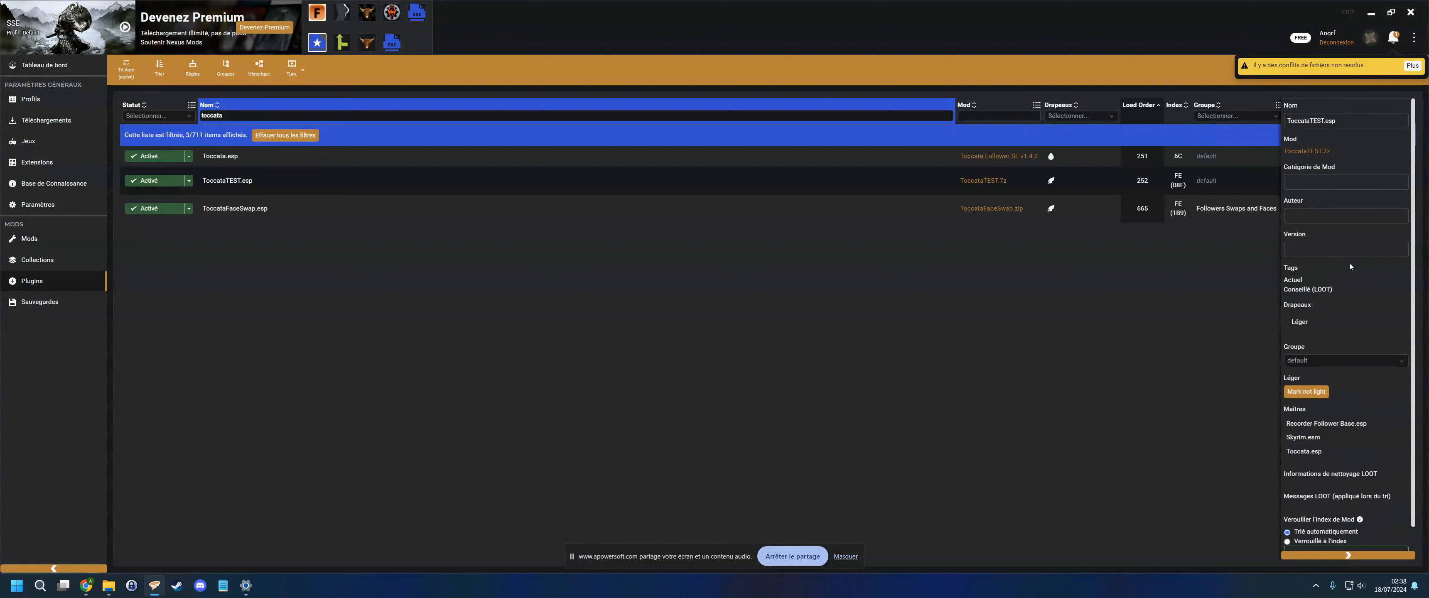
pyautogui.click(1332, 334)
pyautogui.scroll(-6, 1343, 369)
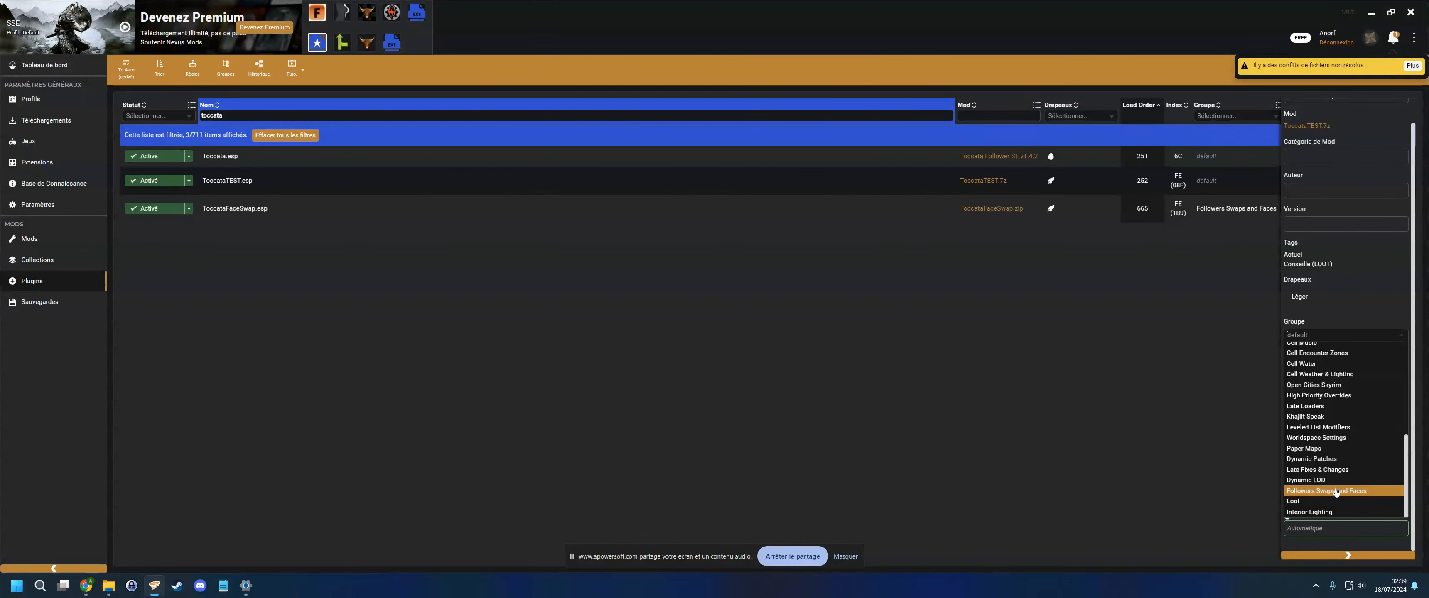
pyautogui.click(1329, 472)
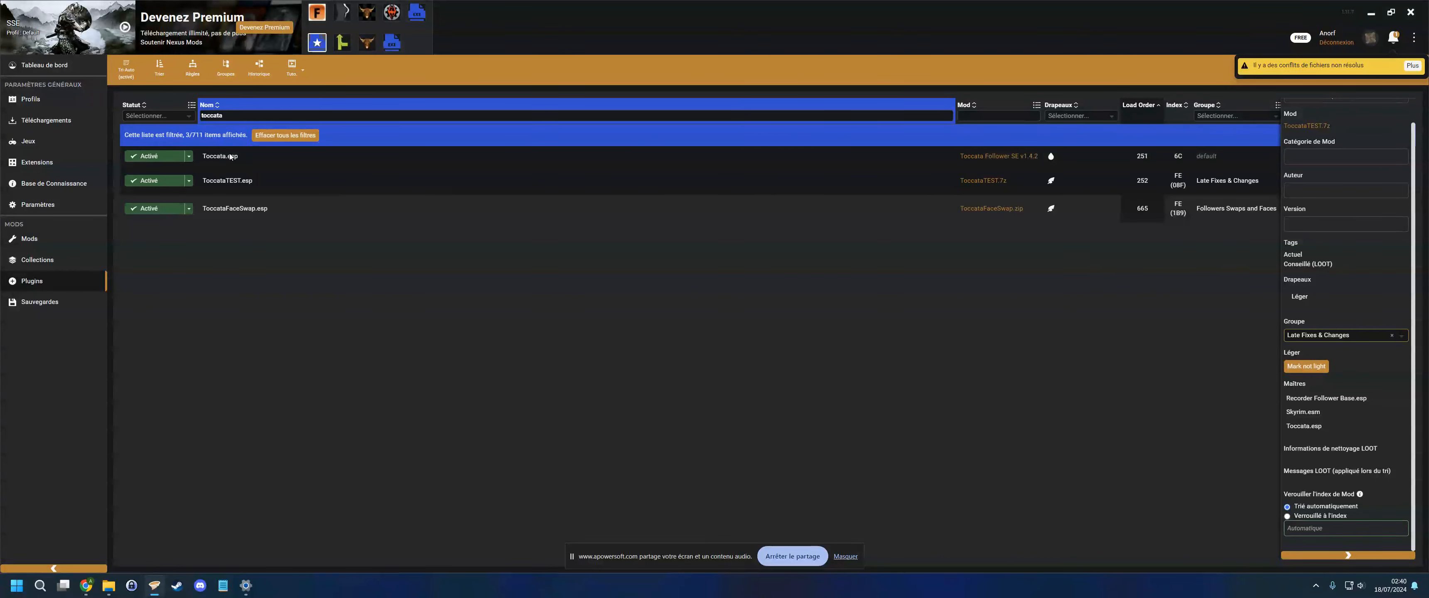
# - Switch to SSEEdit and load the selected modules from the module selection
pyautogui.click(1371, 15)
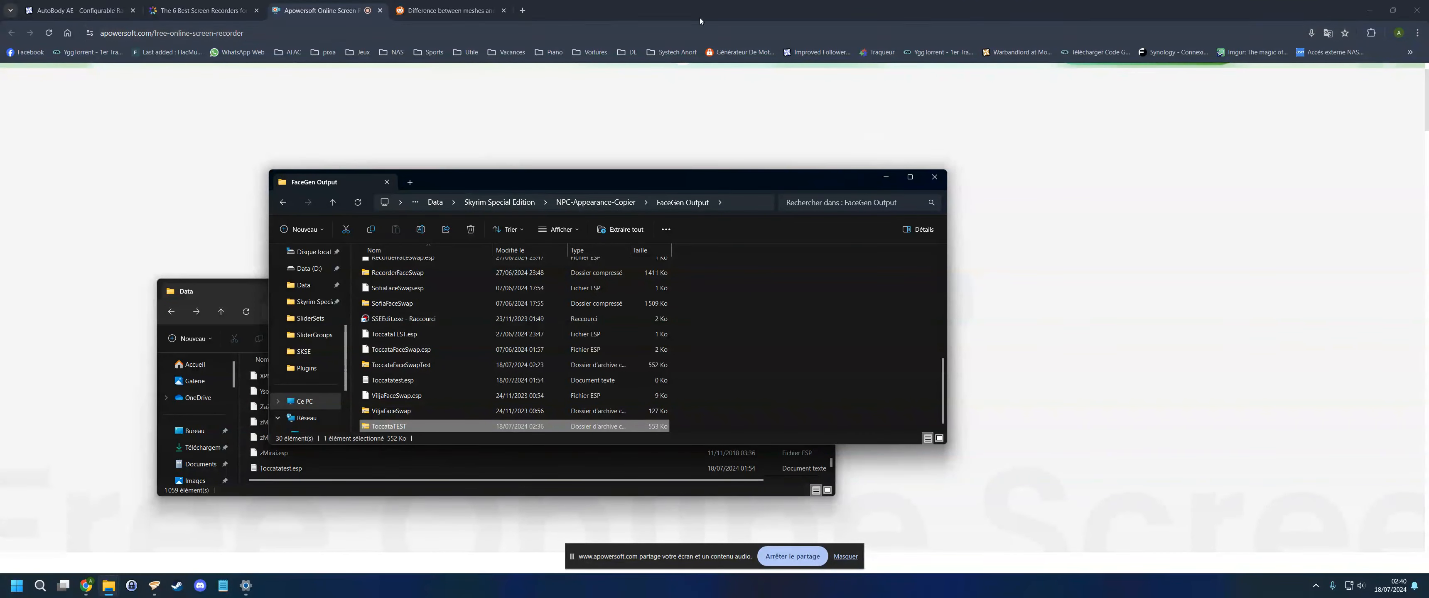
pyautogui.click(1362, 10)
pyautogui.click(887, 176)
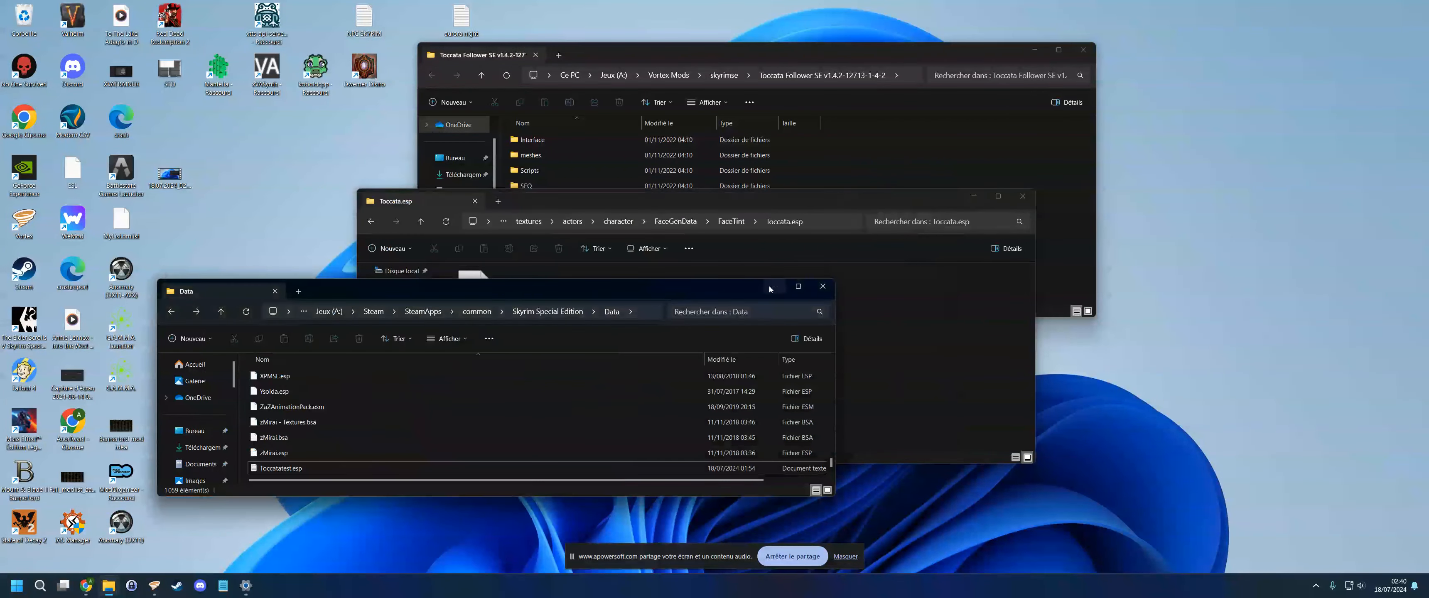
pyautogui.moveTo(116, 583)
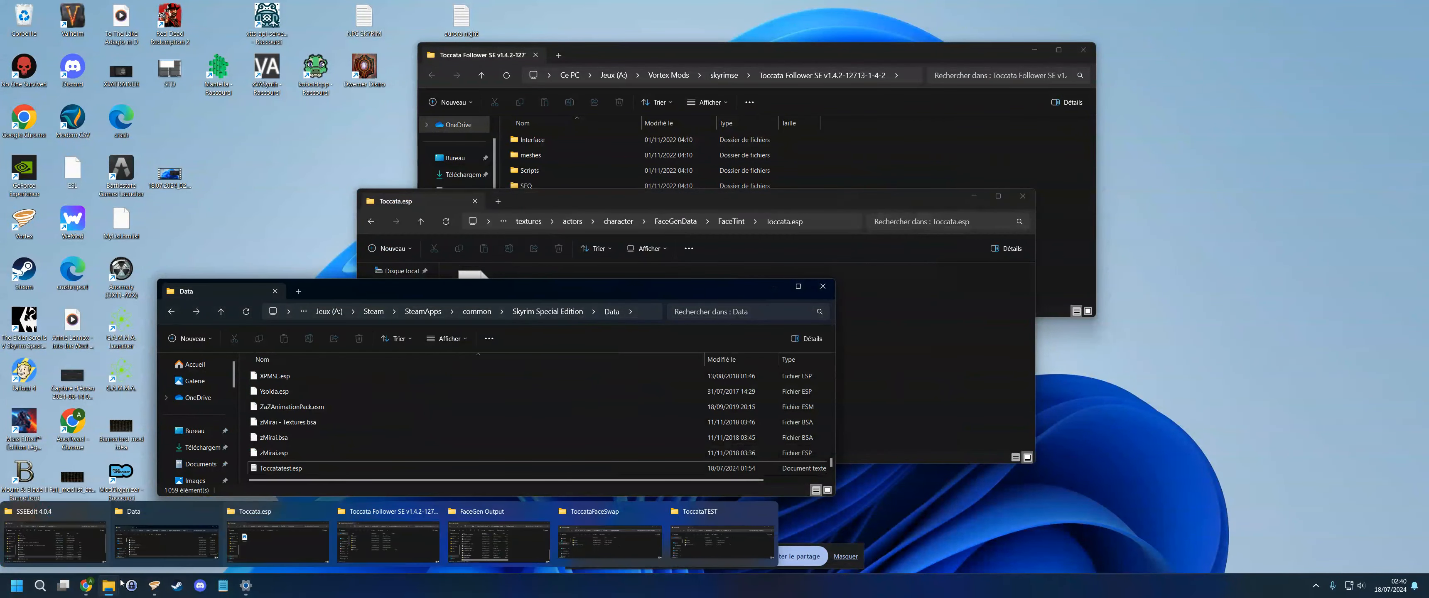
pyautogui.click(72, 536)
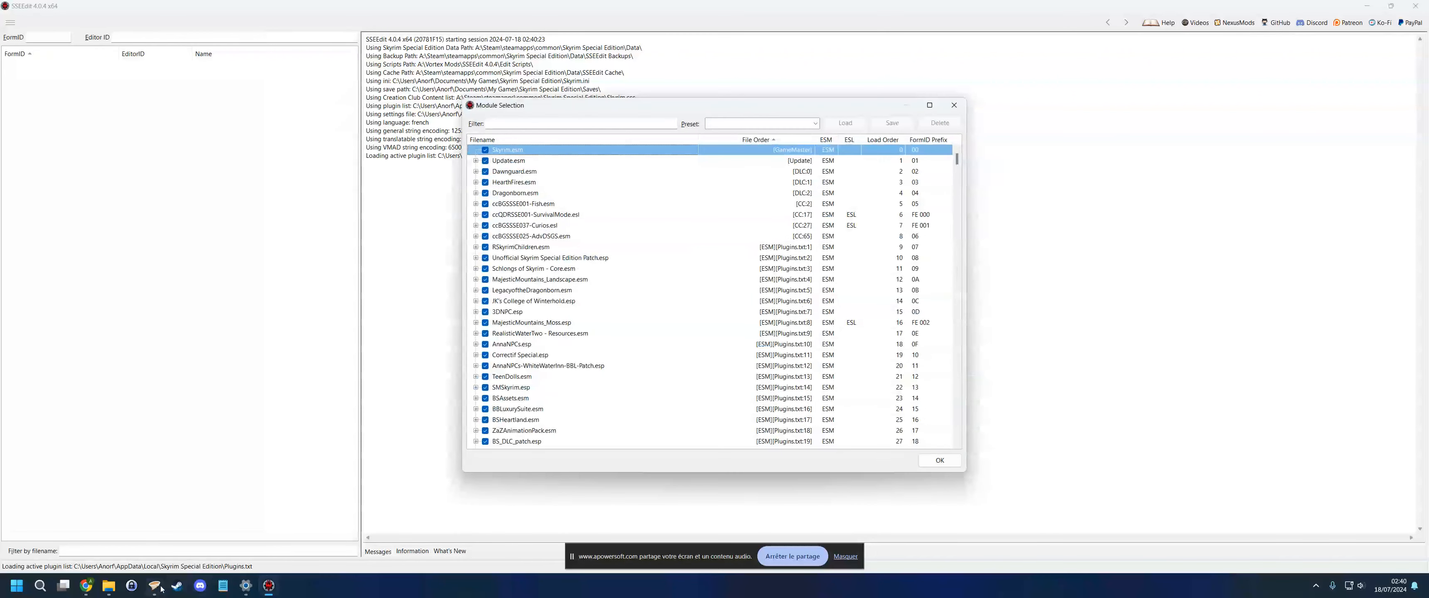
pyautogui.click(939, 460)
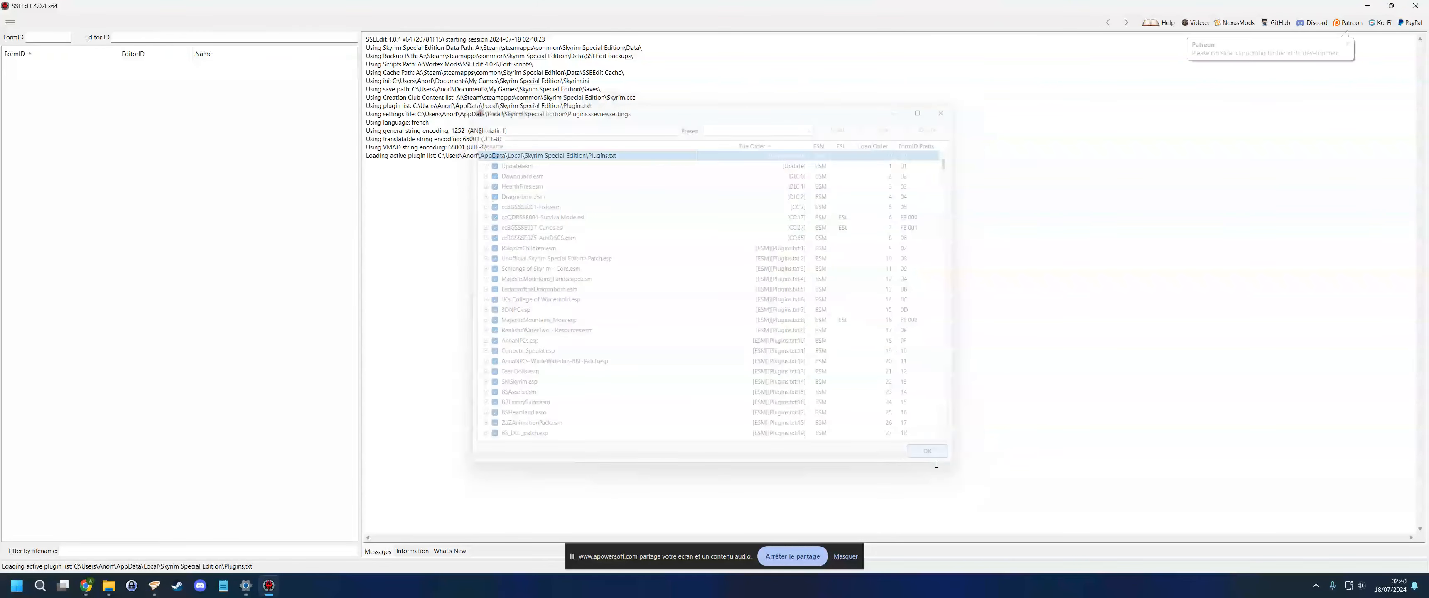
# - Try to launch the game from Vortex, cancel at the conflict warning, and review the unresolved file conflicts
pyautogui.click(151, 587)
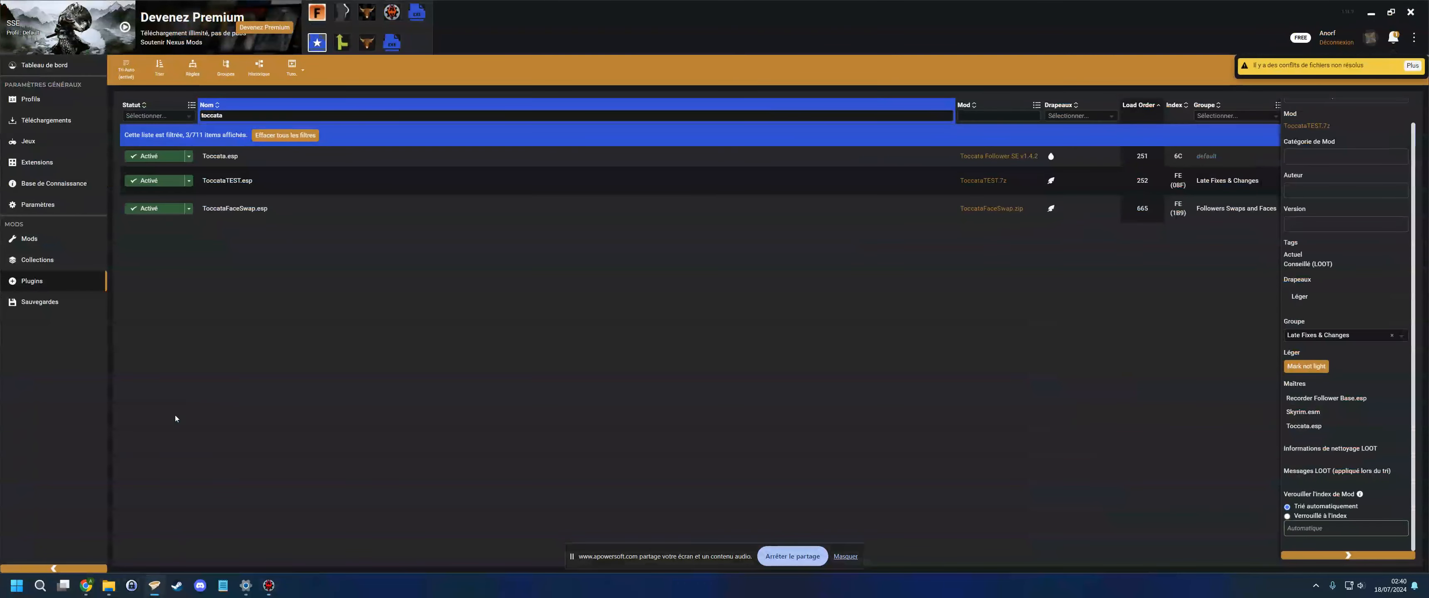
pyautogui.moveTo(113, 586)
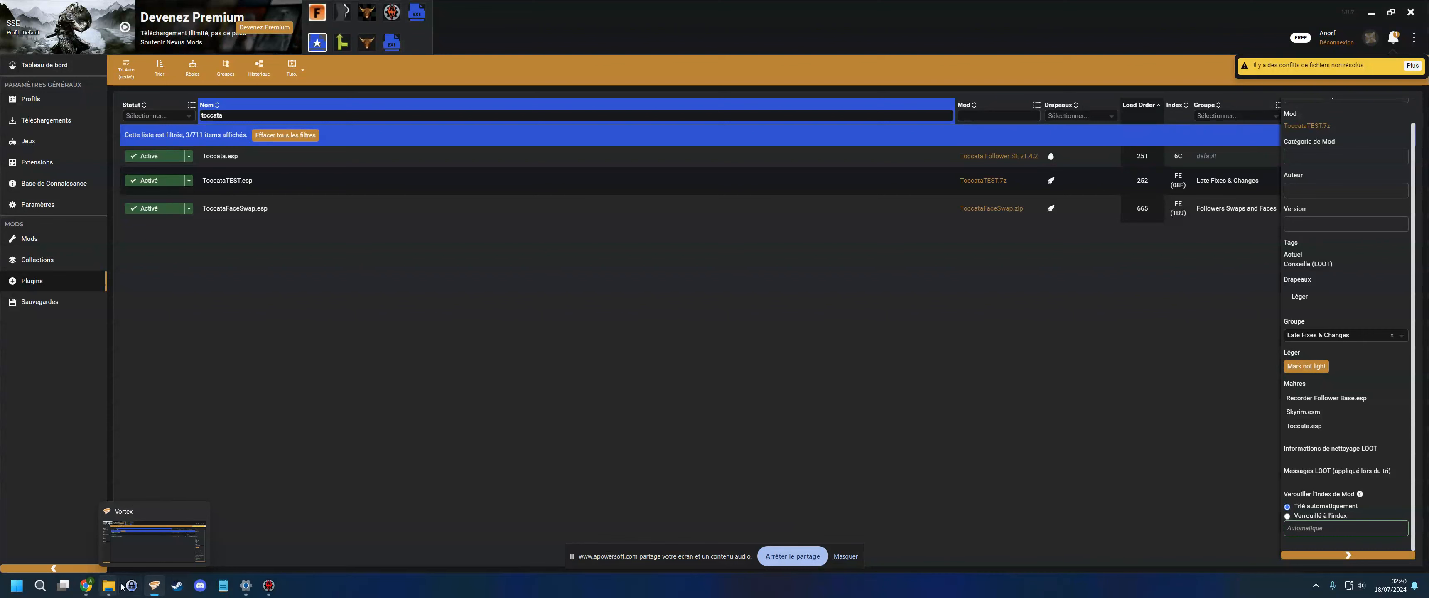
pyautogui.click(392, 43)
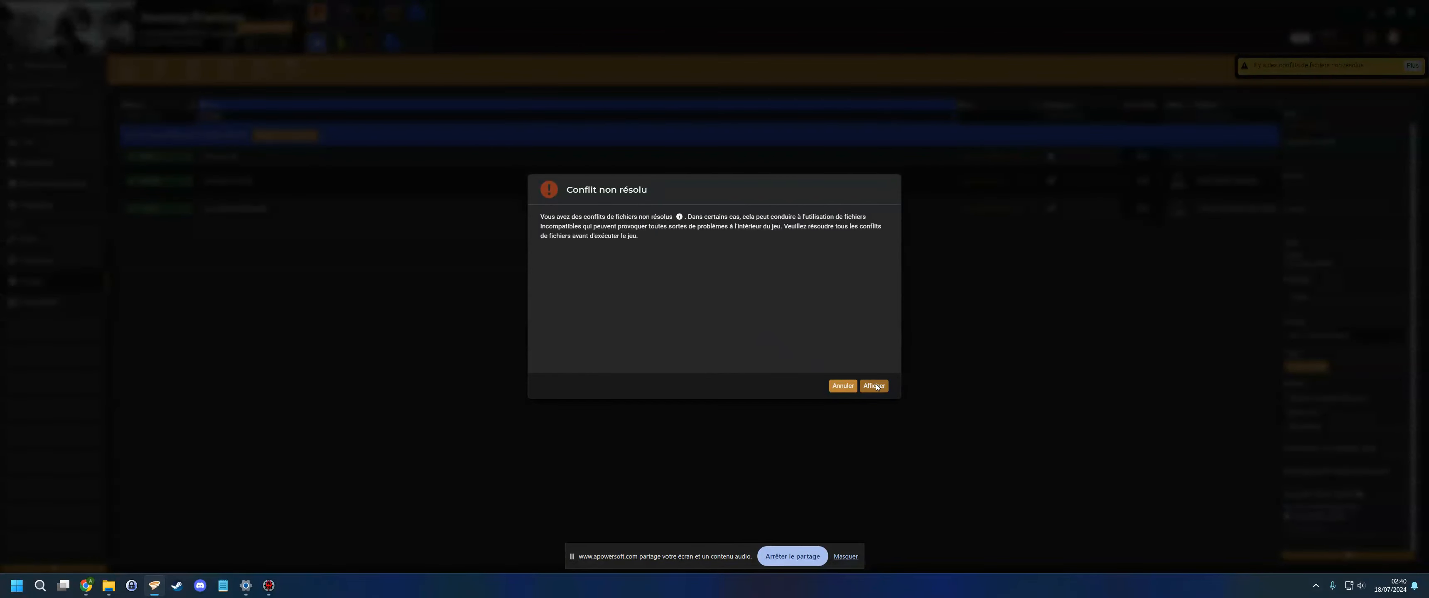
pyautogui.click(842, 386)
pyautogui.click(1414, 65)
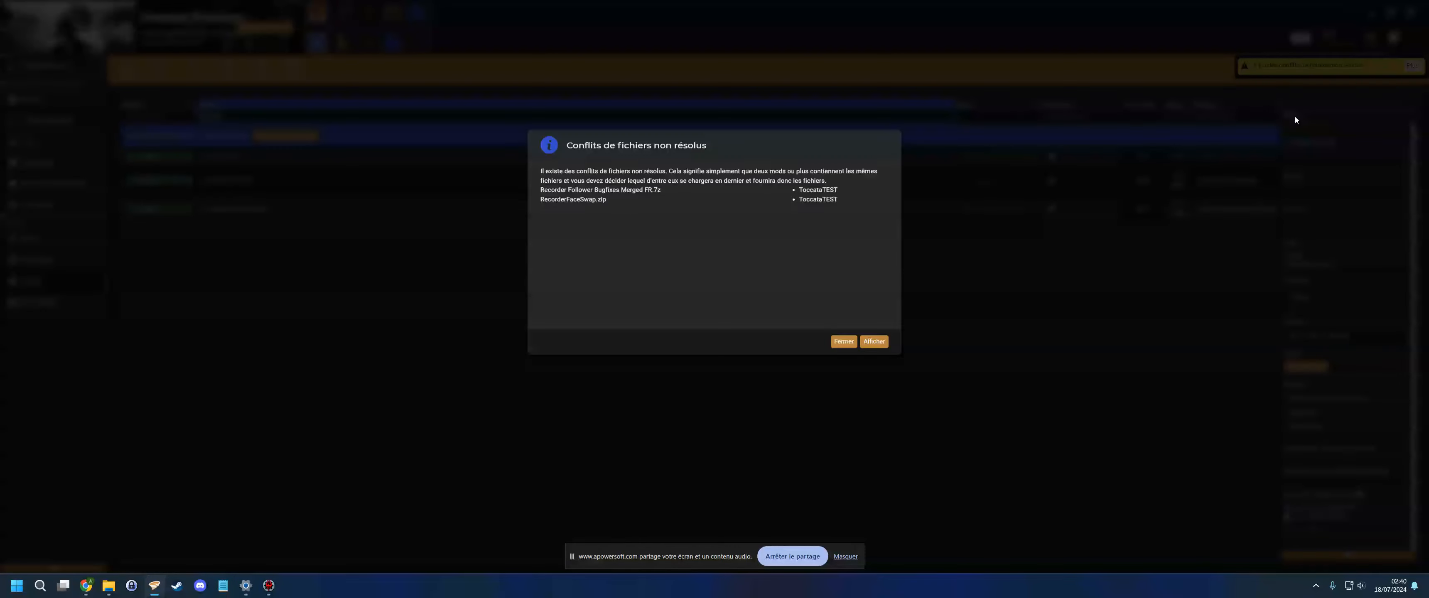
pyautogui.click(843, 386)
# - Uninstall the ToccataTEST.7z mod from the mods list
pyautogui.click(46, 121)
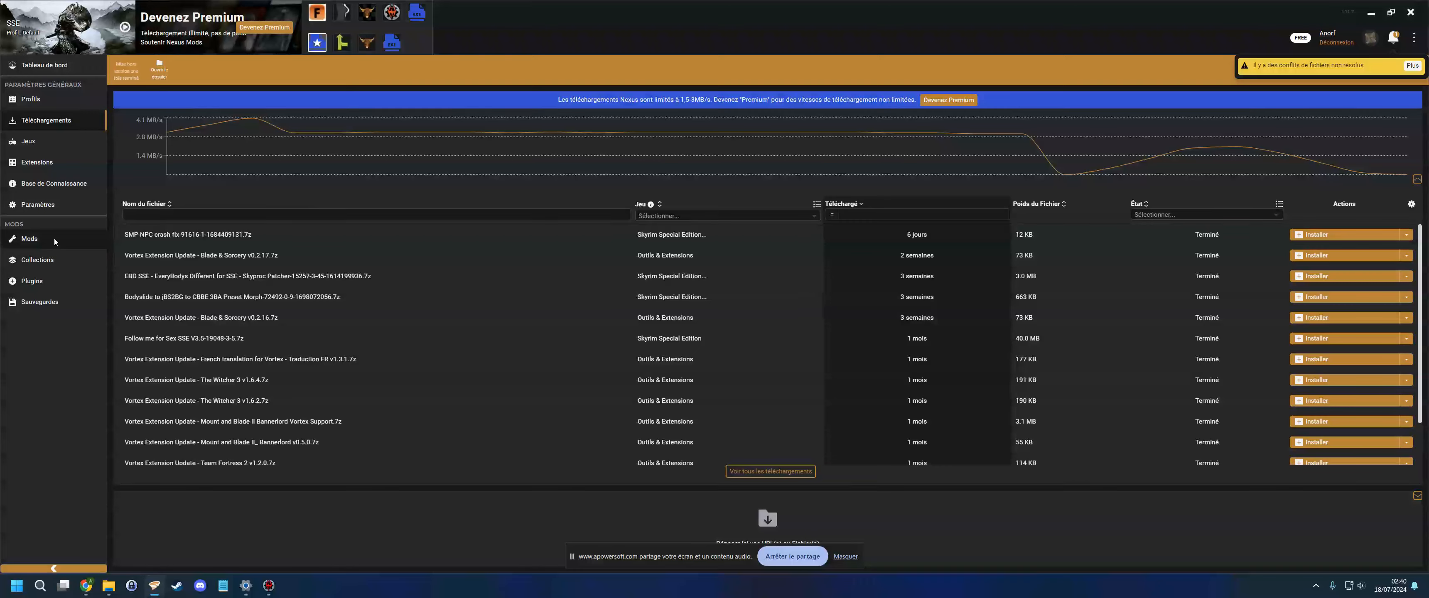
pyautogui.click(29, 238)
pyautogui.rightClick(195, 202)
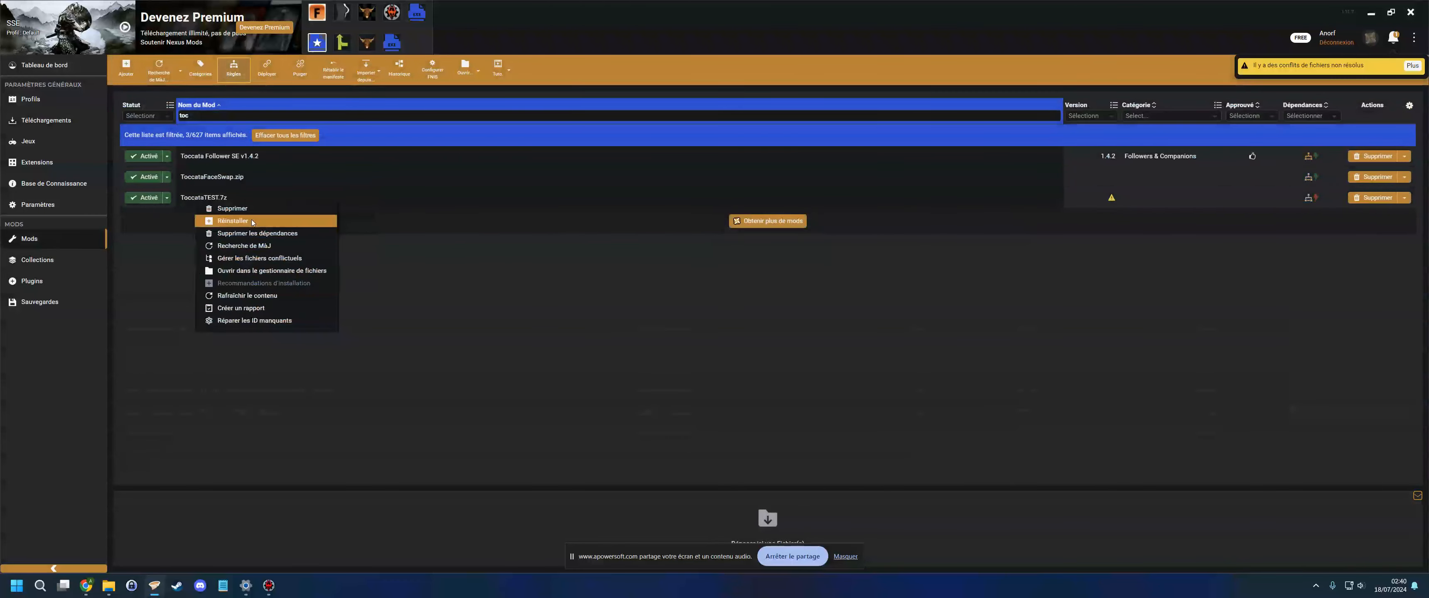
pyautogui.click(267, 183)
pyautogui.click(871, 387)
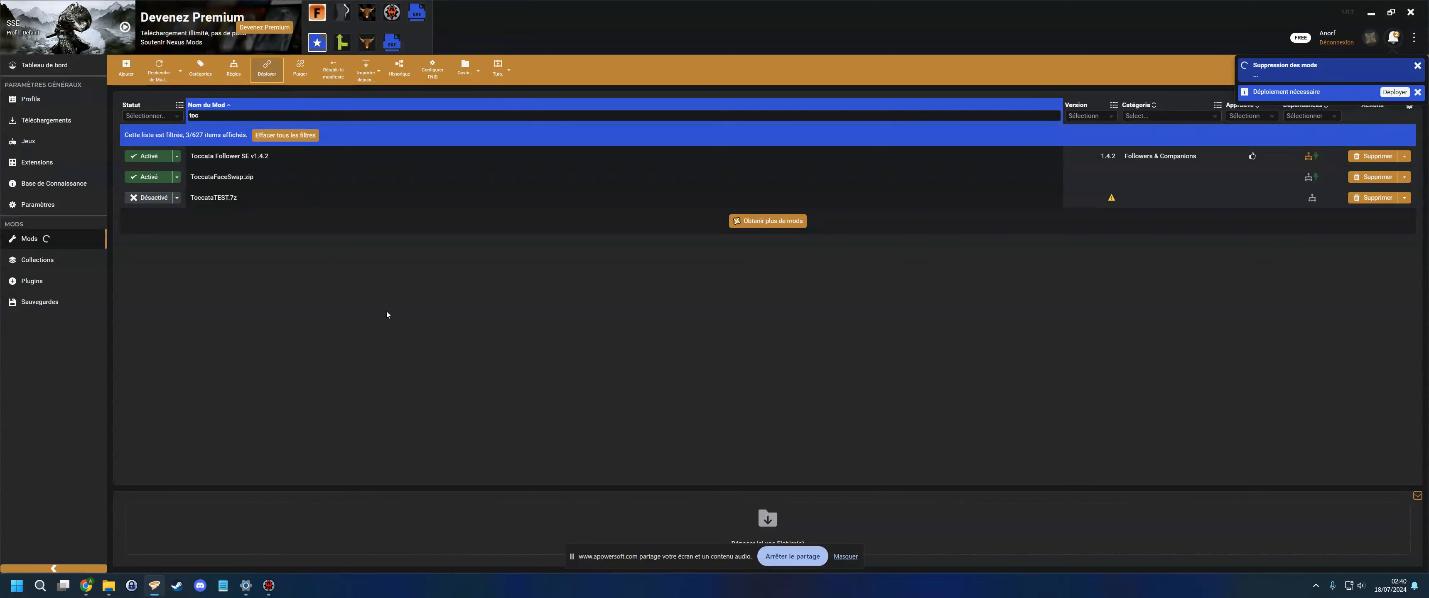
# - In SSEEdit, filter the plugin tree by filename toccata and expand Toccata.esp
pyautogui.click(269, 583)
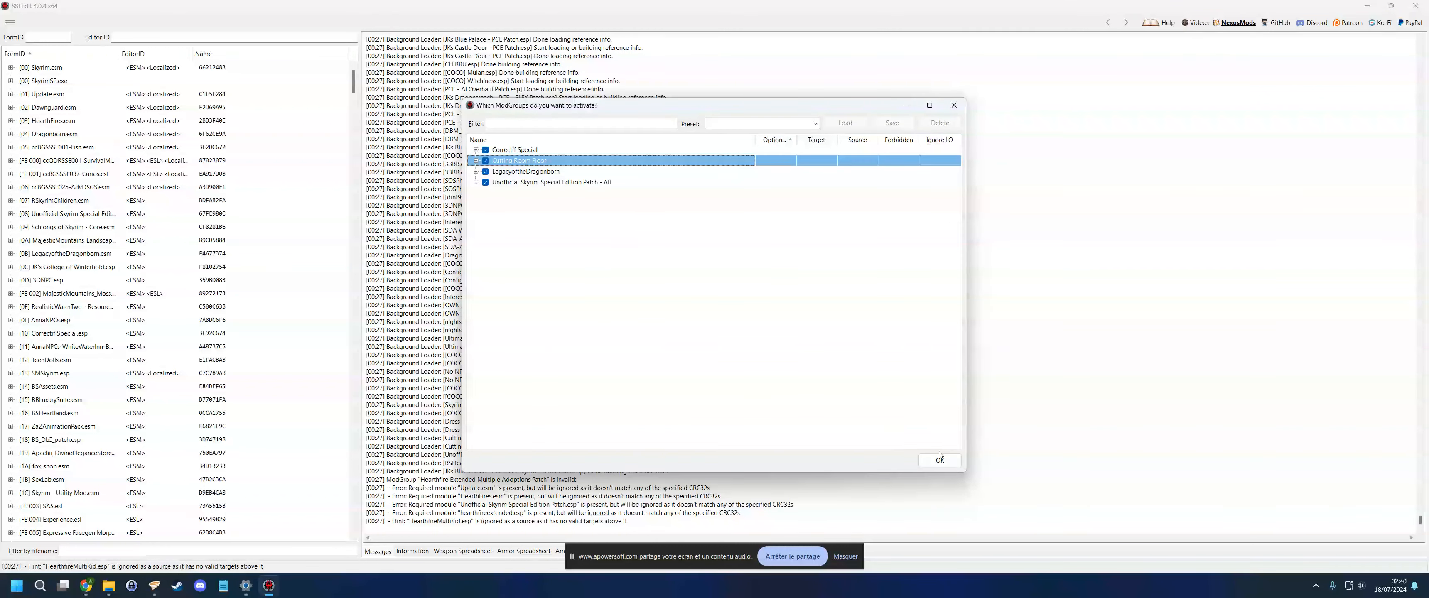
pyautogui.click(937, 456)
pyautogui.write('toccata')
pyautogui.click(10, 68)
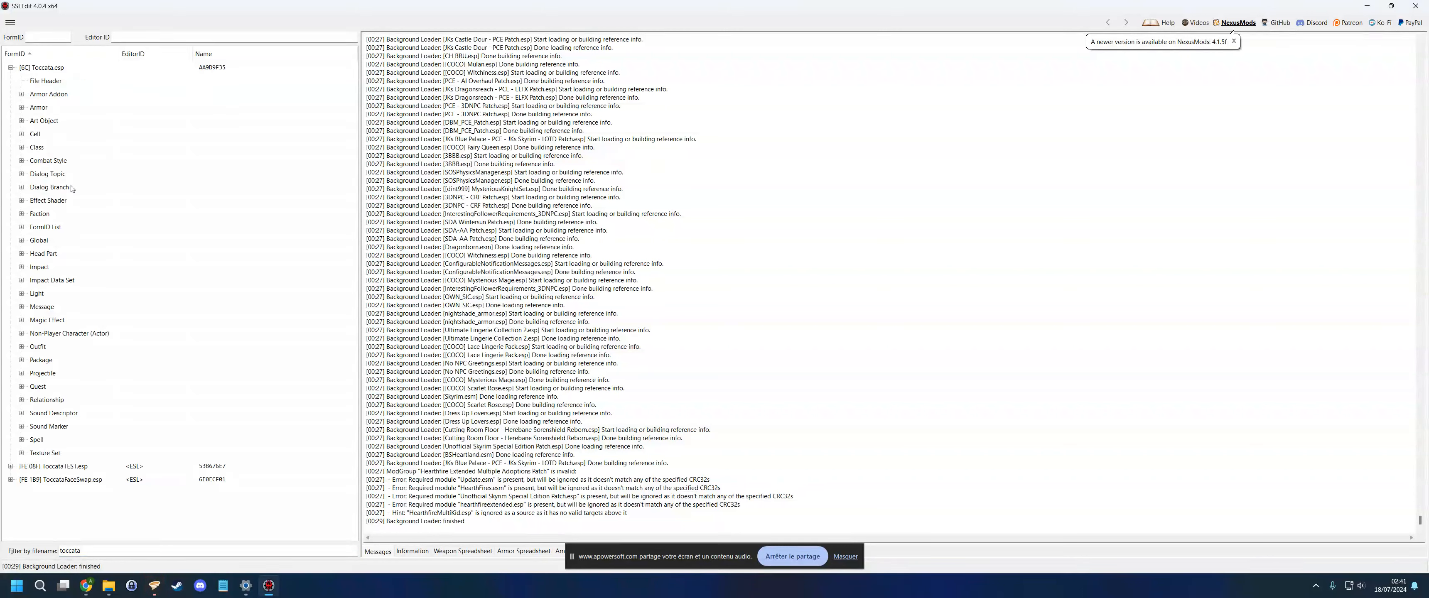
# - Open Toccata's NPC record and compare its tint layers against ToccataFaceSwap.esp
pyautogui.click(21, 334)
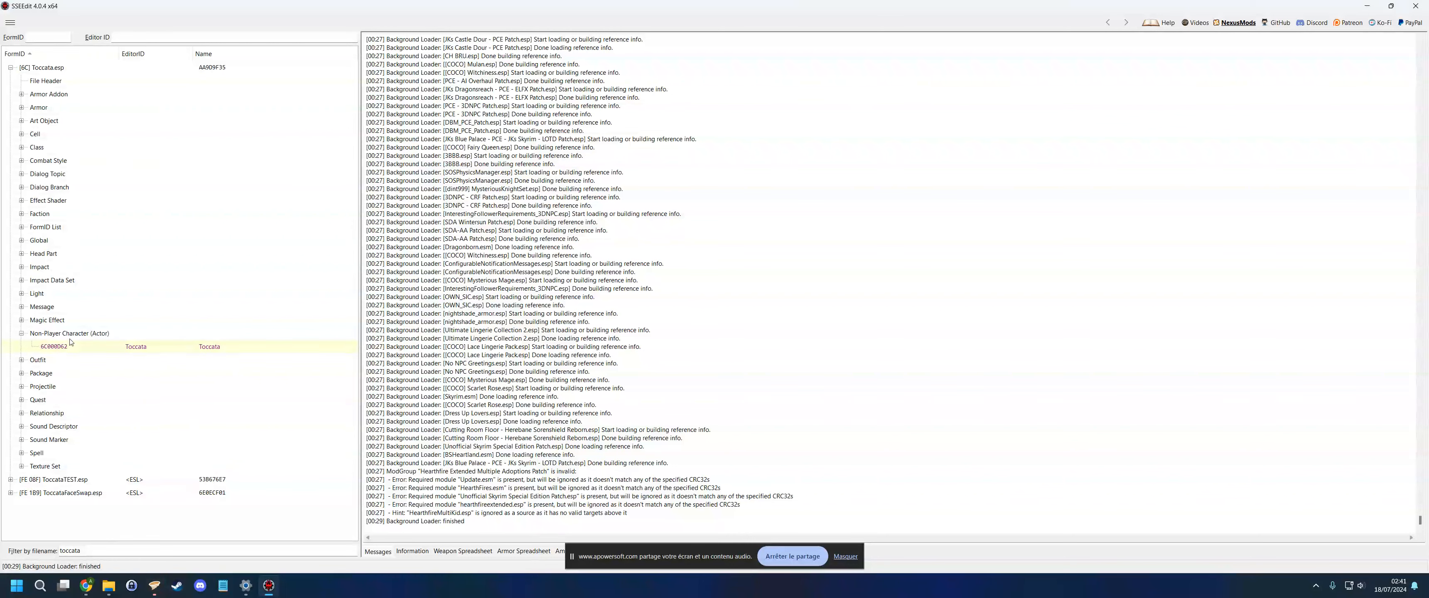
pyautogui.click(86, 345)
pyautogui.scroll(-15, 516, 140)
pyautogui.scroll(5, 511, 164)
pyautogui.moveTo(1421, 178); pyautogui.dragTo(1421, 488)
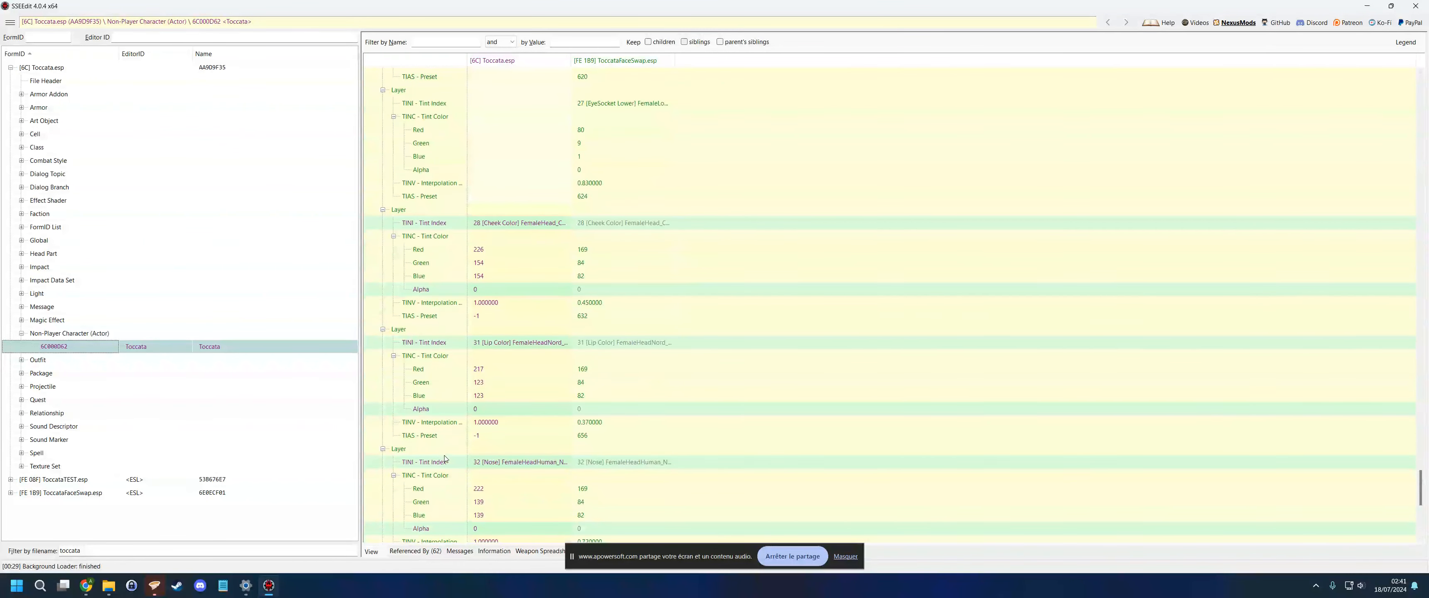
pyautogui.scroll(15, 482, 435)
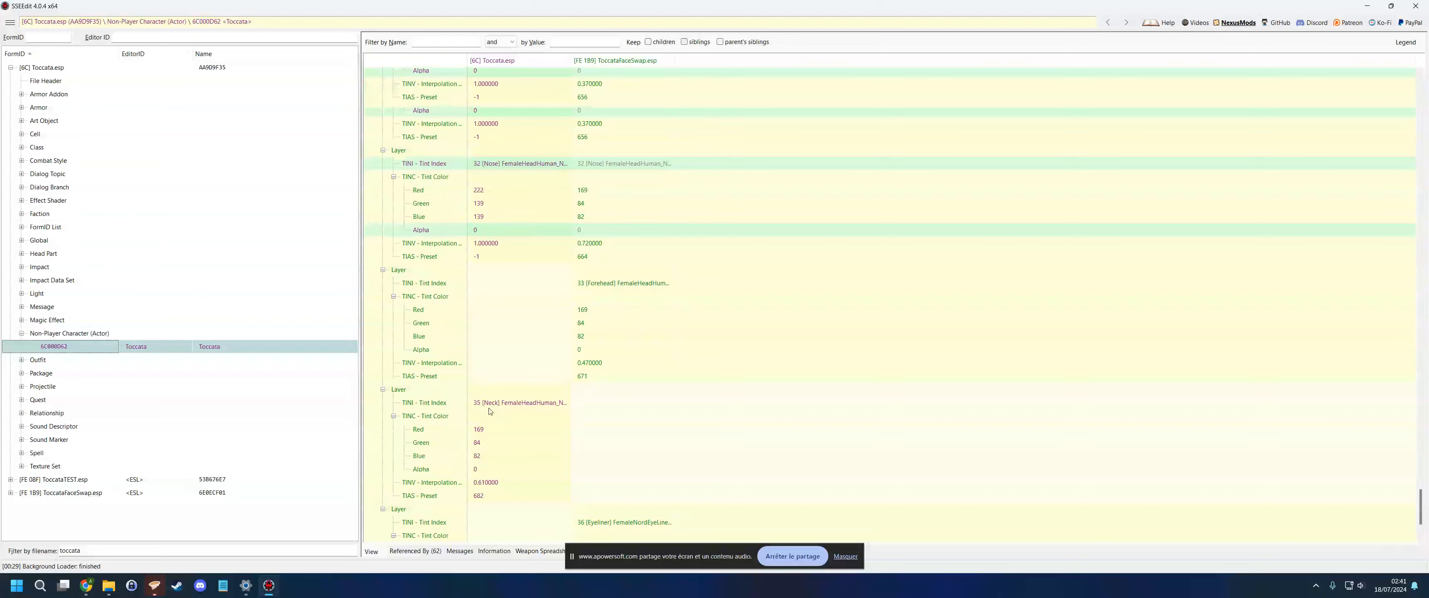
pyautogui.scroll(-9, 508, 379)
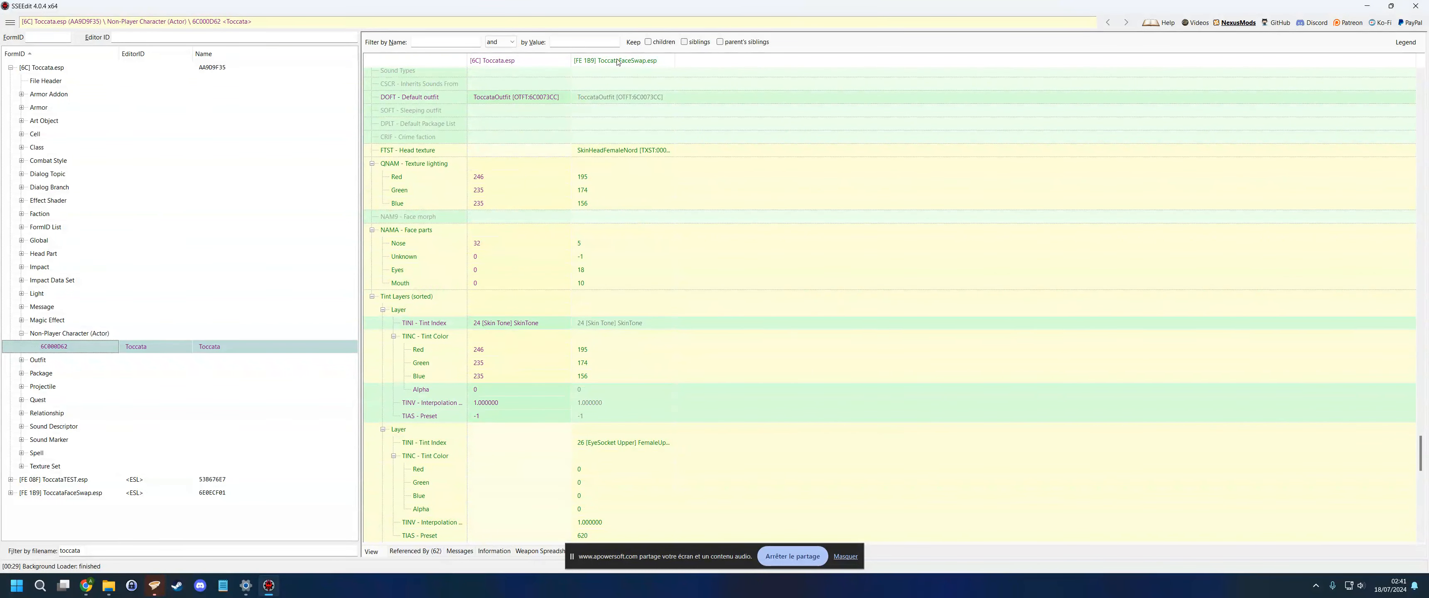
pyautogui.scroll(-5, 610, 288)
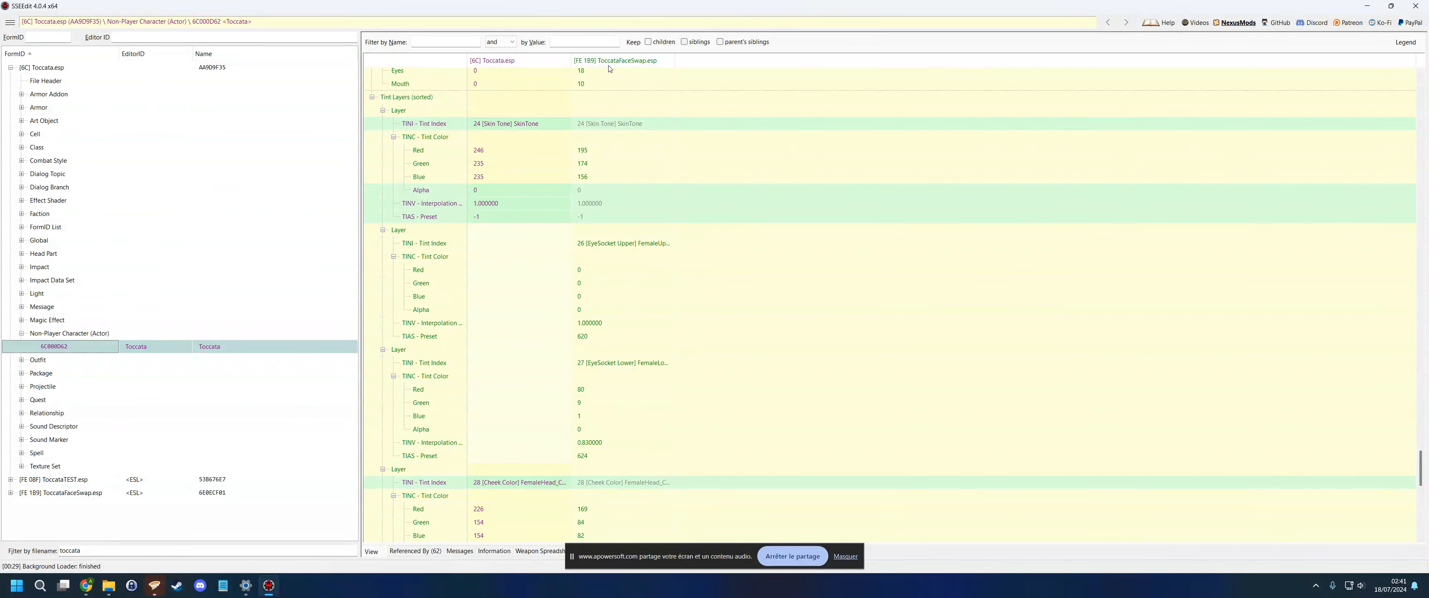
pyautogui.scroll(-15, 622, 259)
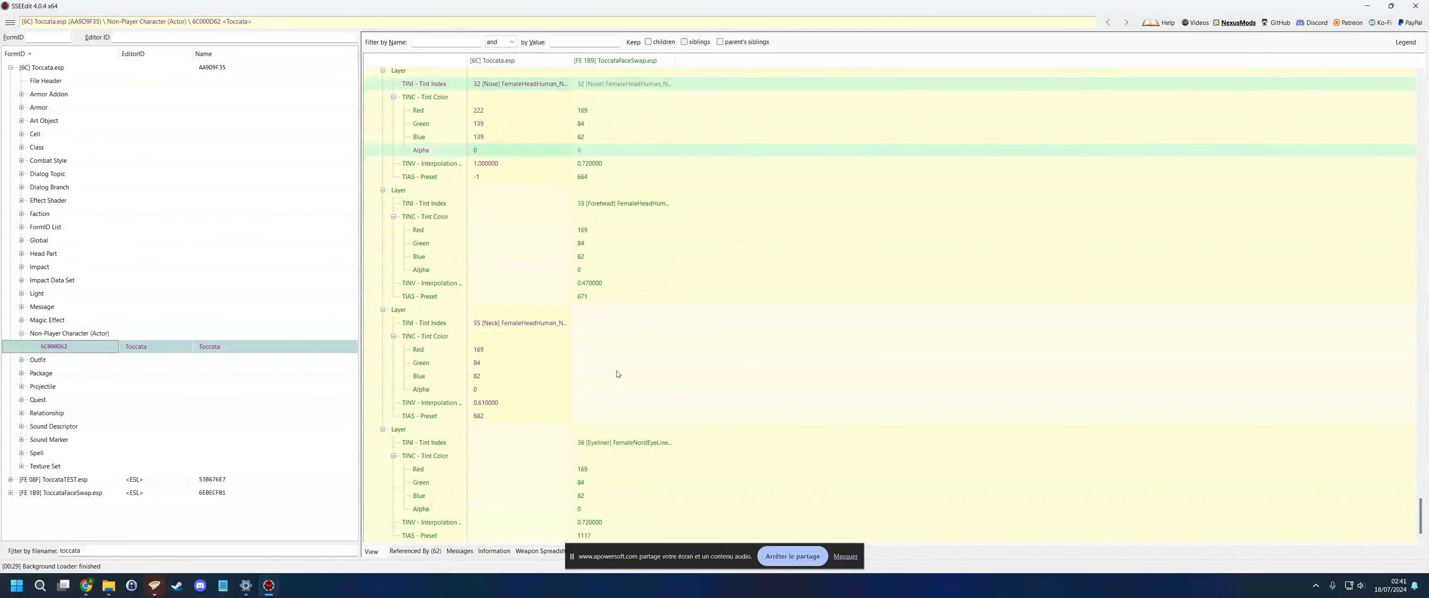
pyautogui.scroll(14, 617, 374)
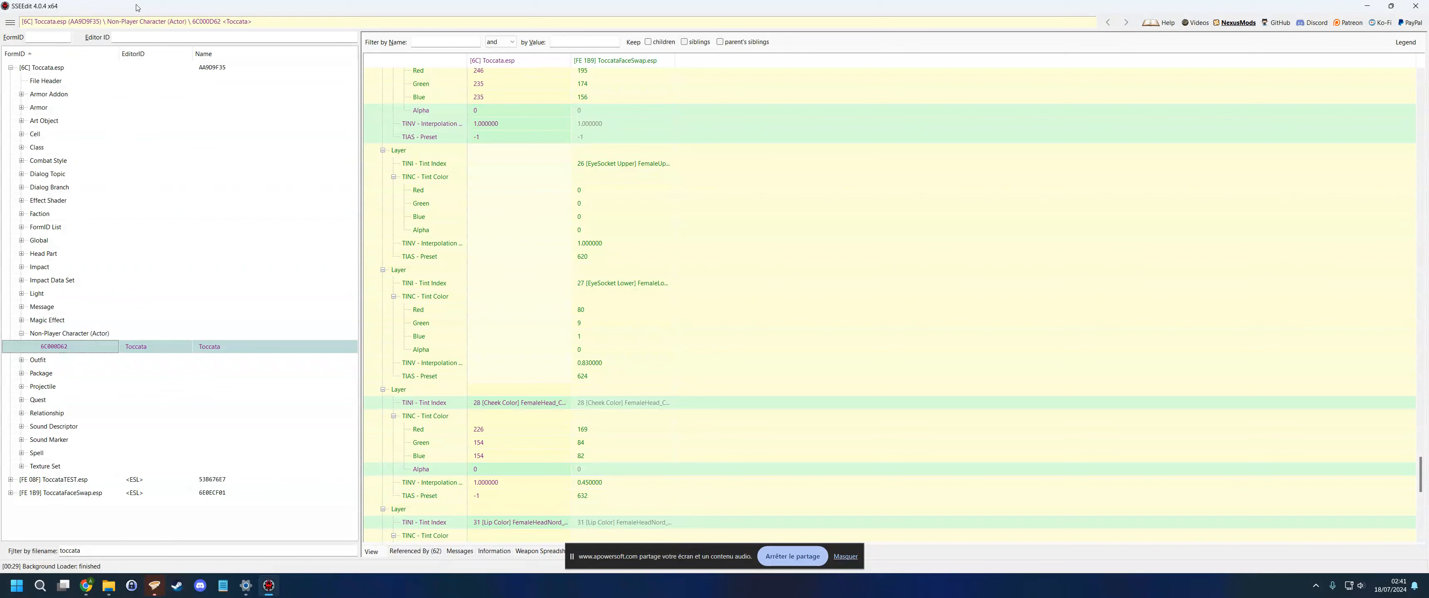
# - Close SSEEdit and retry Vortex's blocked access to ToccataTEST.esp
pyautogui.click(1419, 7)
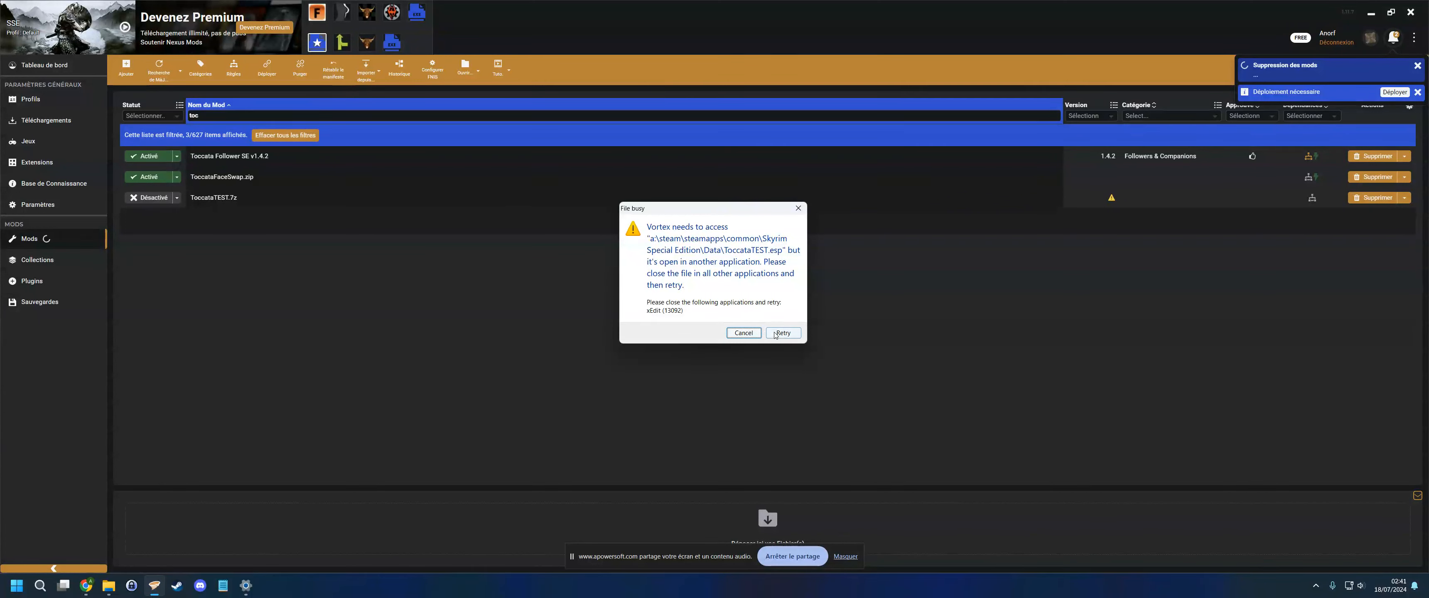
pyautogui.click(779, 333)
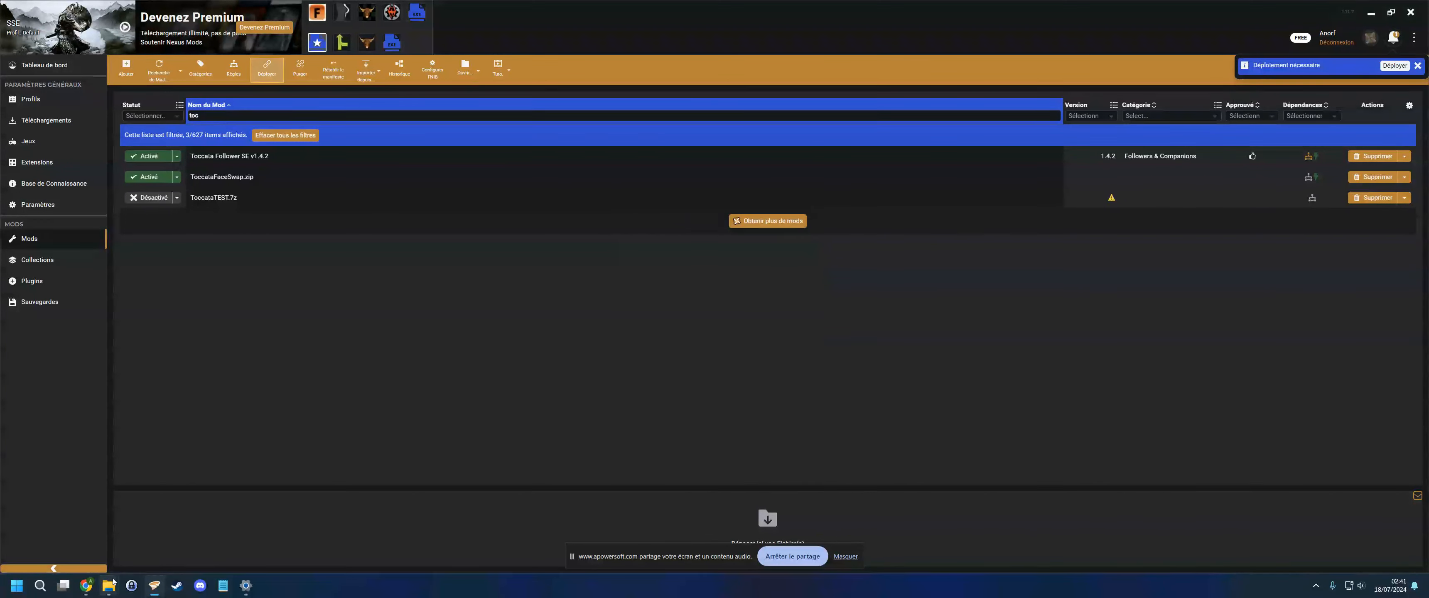
# - Open the FaceGen Output folder and browse into its meshes folder and back
pyautogui.moveTo(114, 583)
pyautogui.moveTo(173, 545)
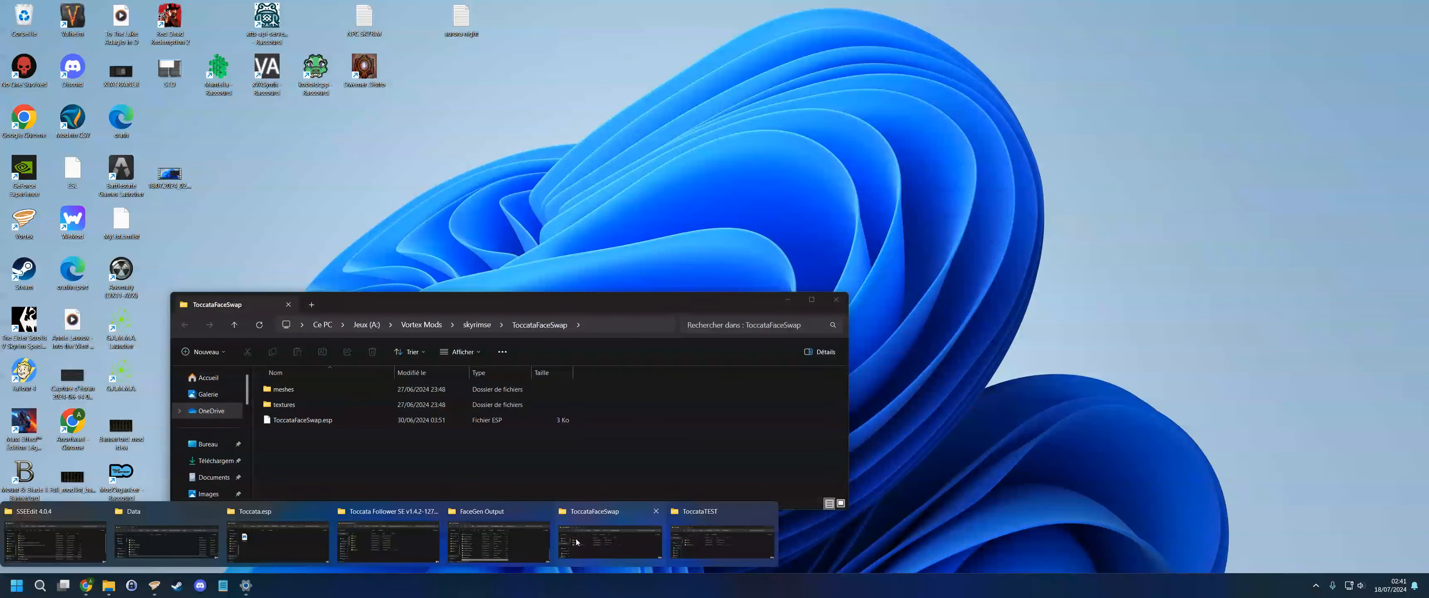
pyautogui.click(499, 541)
pyautogui.scroll(10, 500, 360)
pyautogui.doubleClick(390, 268)
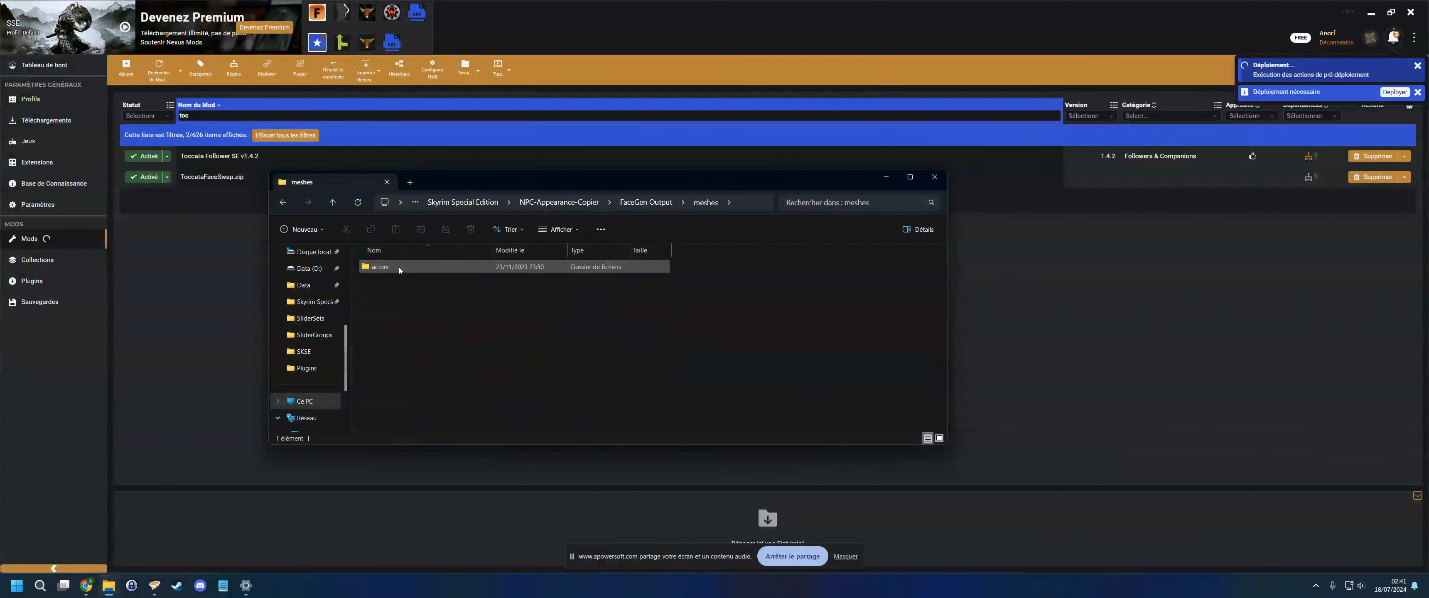
pyautogui.hotkey('alt', 'Left')
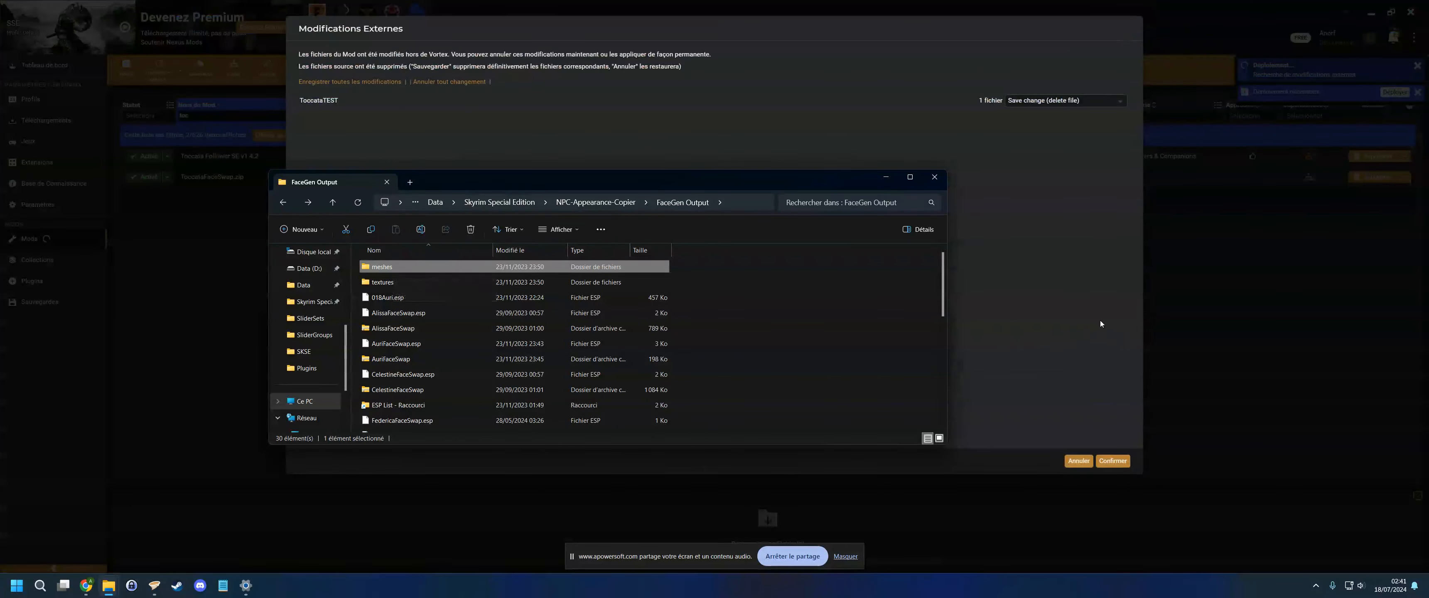
# - Confirm the external changes to ToccataTEST, saving the file deletion
pyautogui.click(1100, 322)
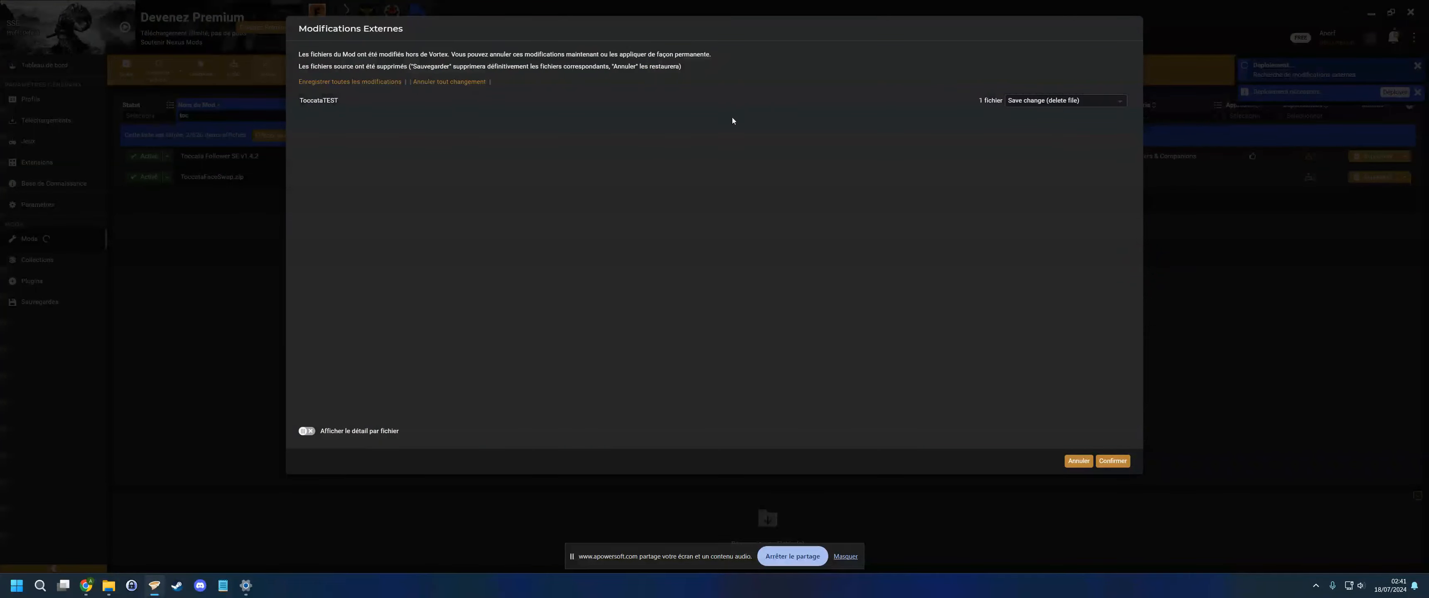
pyautogui.click(1113, 461)
# - Check the ToccataTEST mod folder, then return to the FaceGen Output folder
pyautogui.moveTo(108, 587)
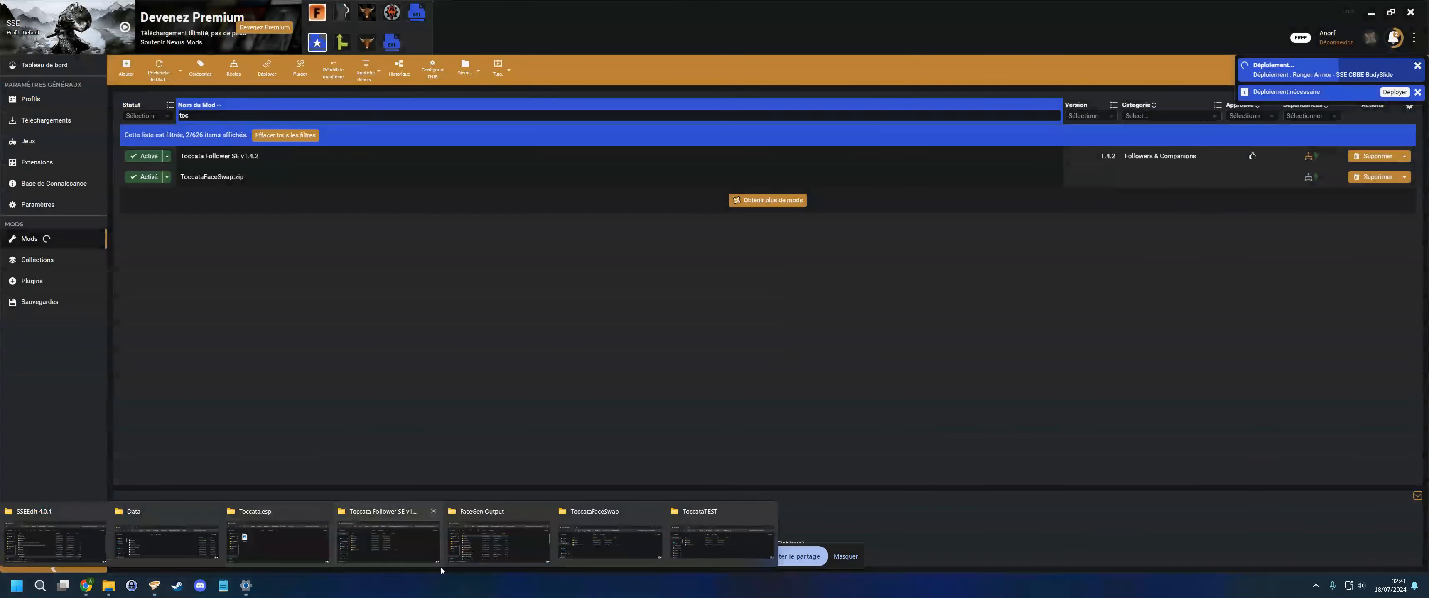
pyautogui.click(730, 543)
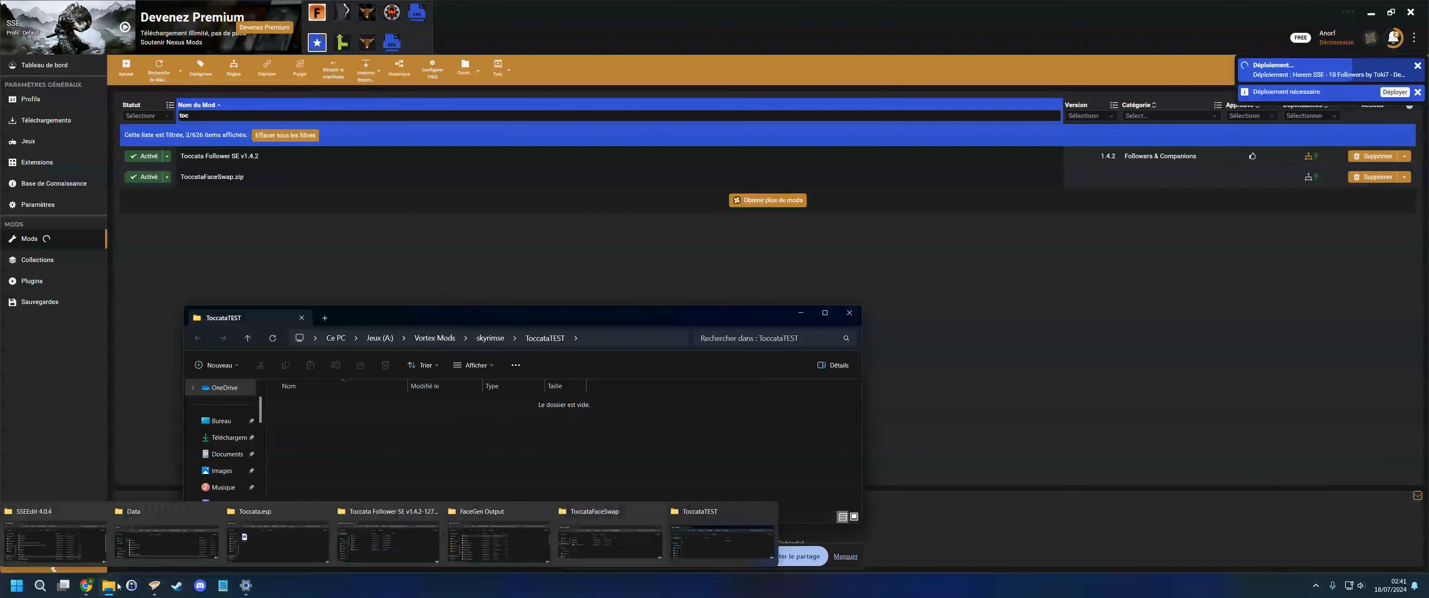
pyautogui.moveTo(588, 531)
pyautogui.click(498, 541)
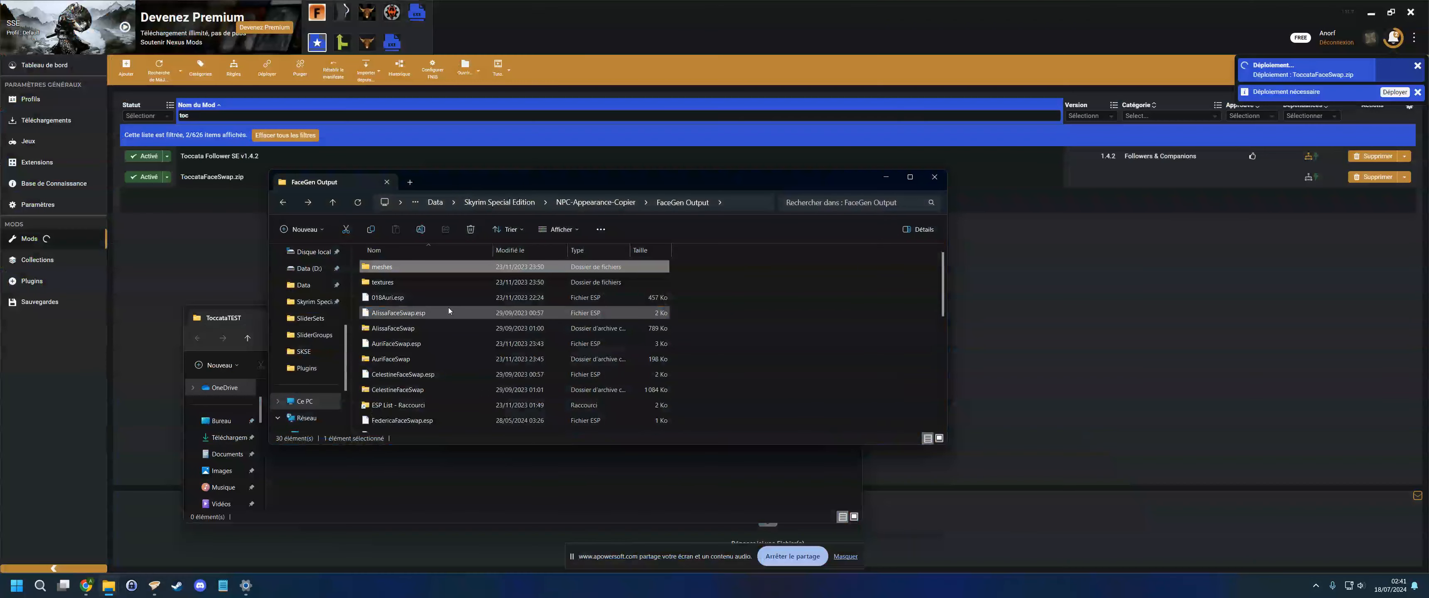
# - Browse the FaceGen Output meshes down to the Recorder Follower Base.esp facegeom folder, then step back up to facegeom
pyautogui.doubleClick(398, 268)
pyautogui.doubleClick(398, 268)
pyautogui.doubleClick(396, 268)
pyautogui.doubleClick(396, 268)
pyautogui.doubleClick(394, 268)
pyautogui.doubleClick(395, 268)
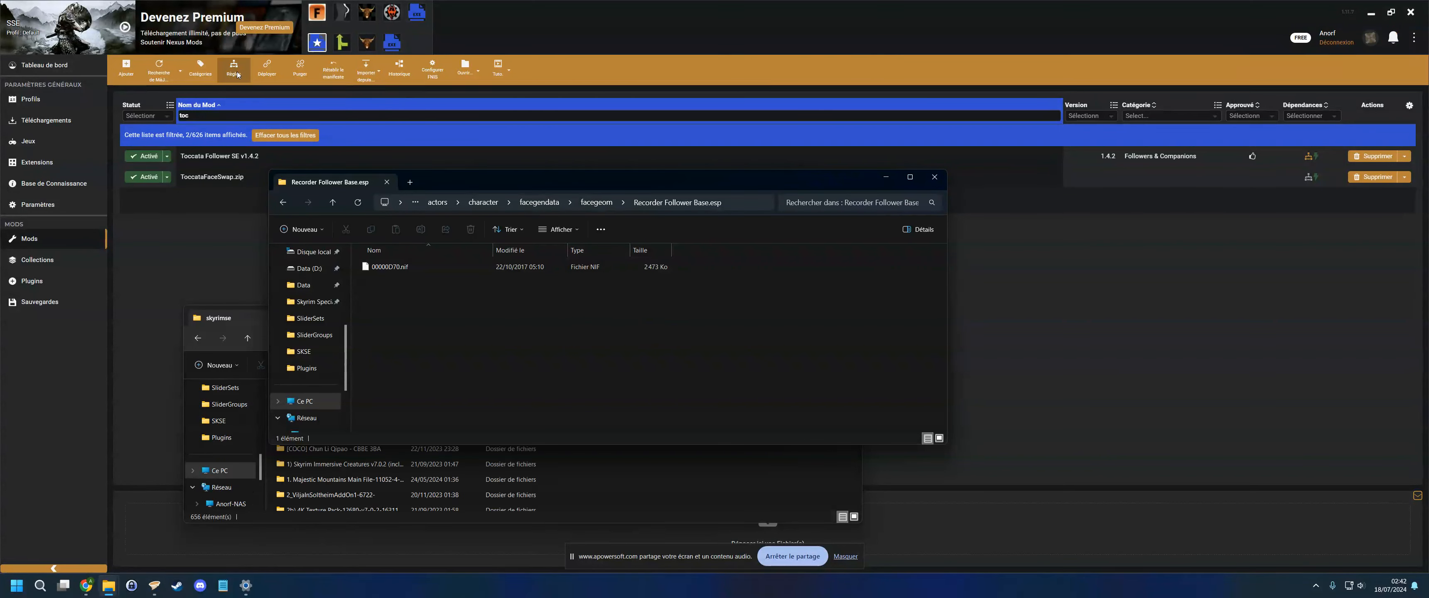
pyautogui.click(252, 316)
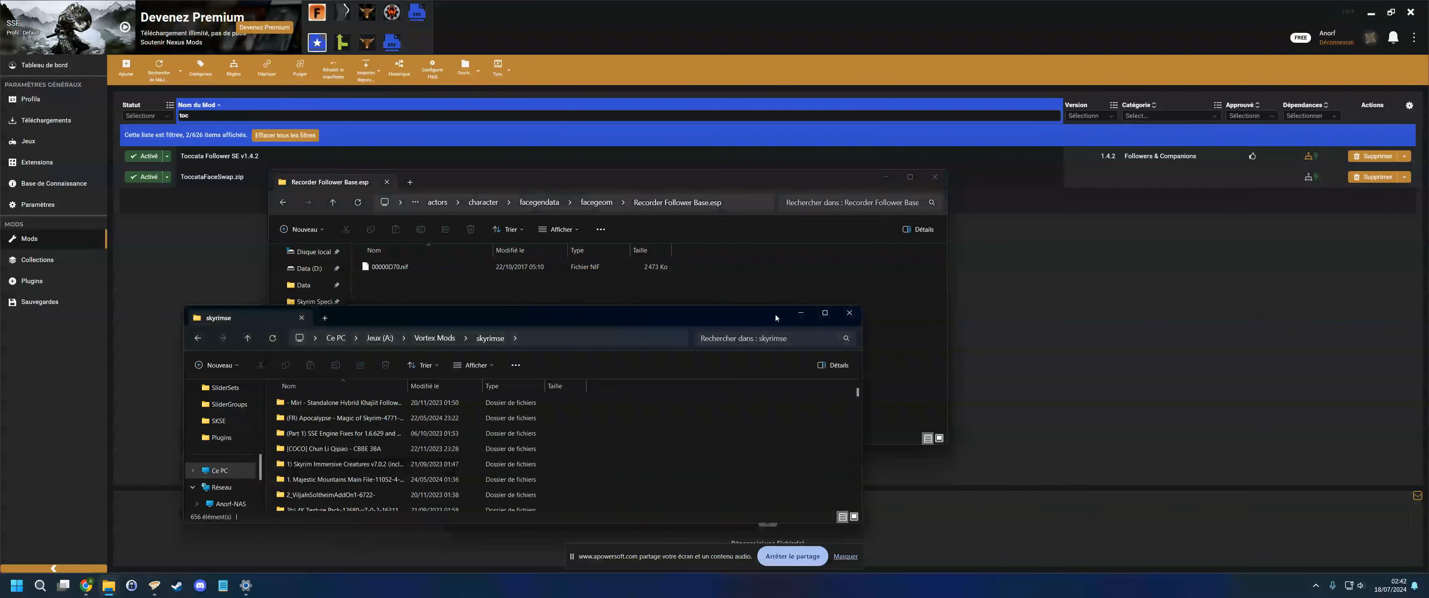
pyautogui.click(804, 312)
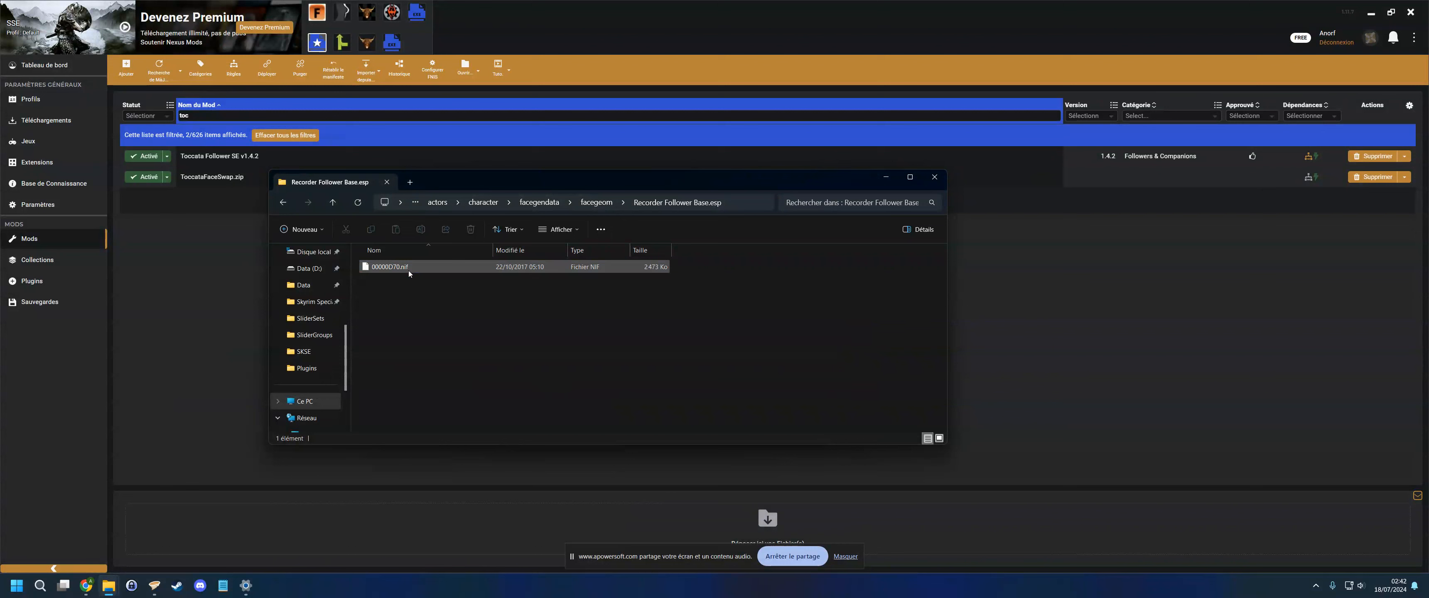
pyautogui.hotkey('alt', 'Left')
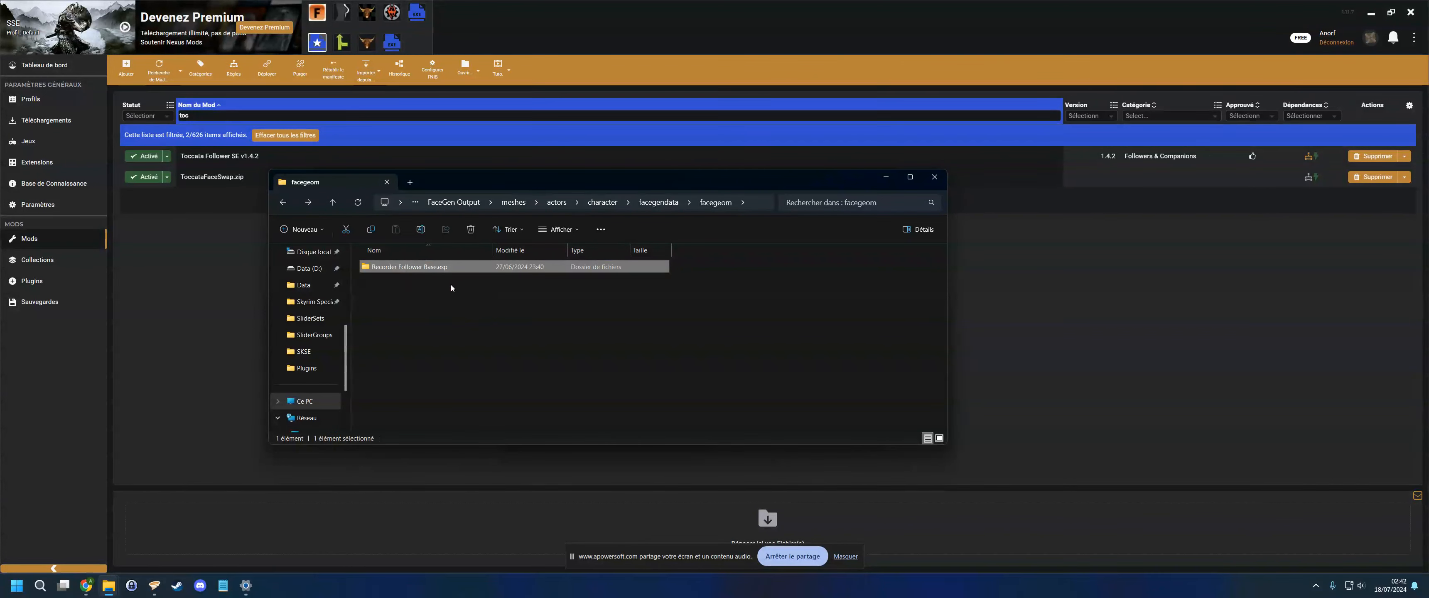
# - Switch to Synthesis and open the NPC-Appearance-Copier patcher's settings
pyautogui.click(392, 43)
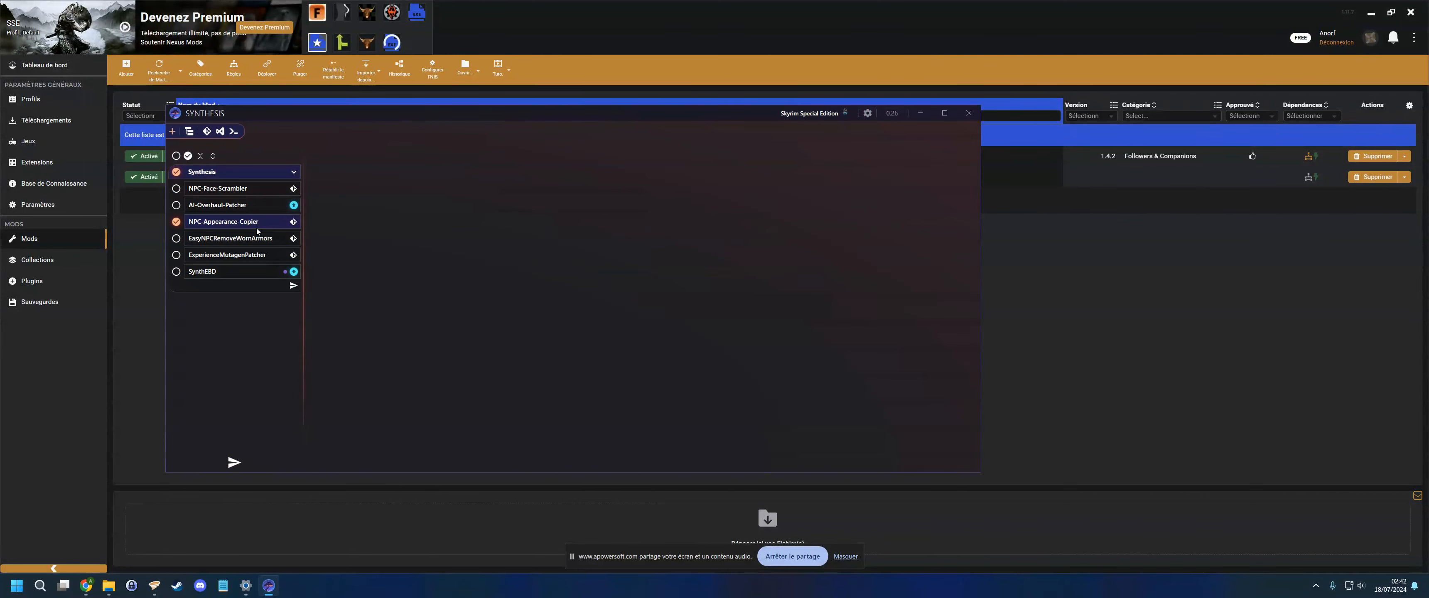
pyautogui.click(232, 223)
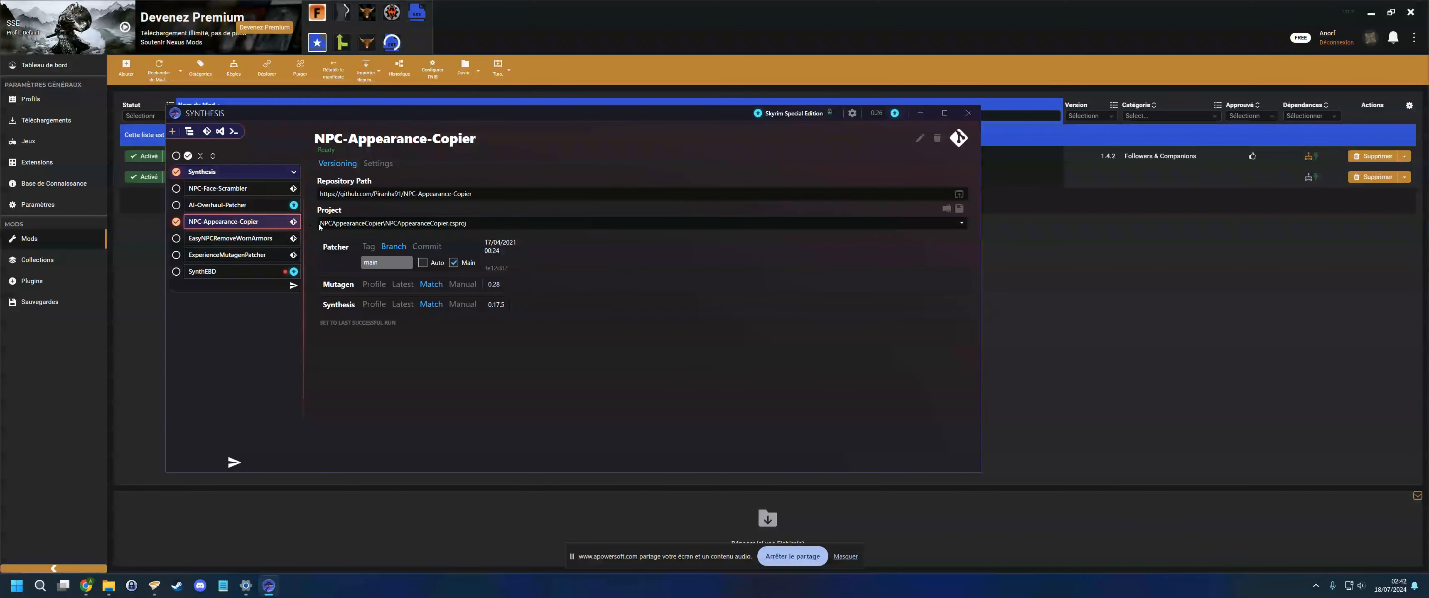
pyautogui.click(378, 162)
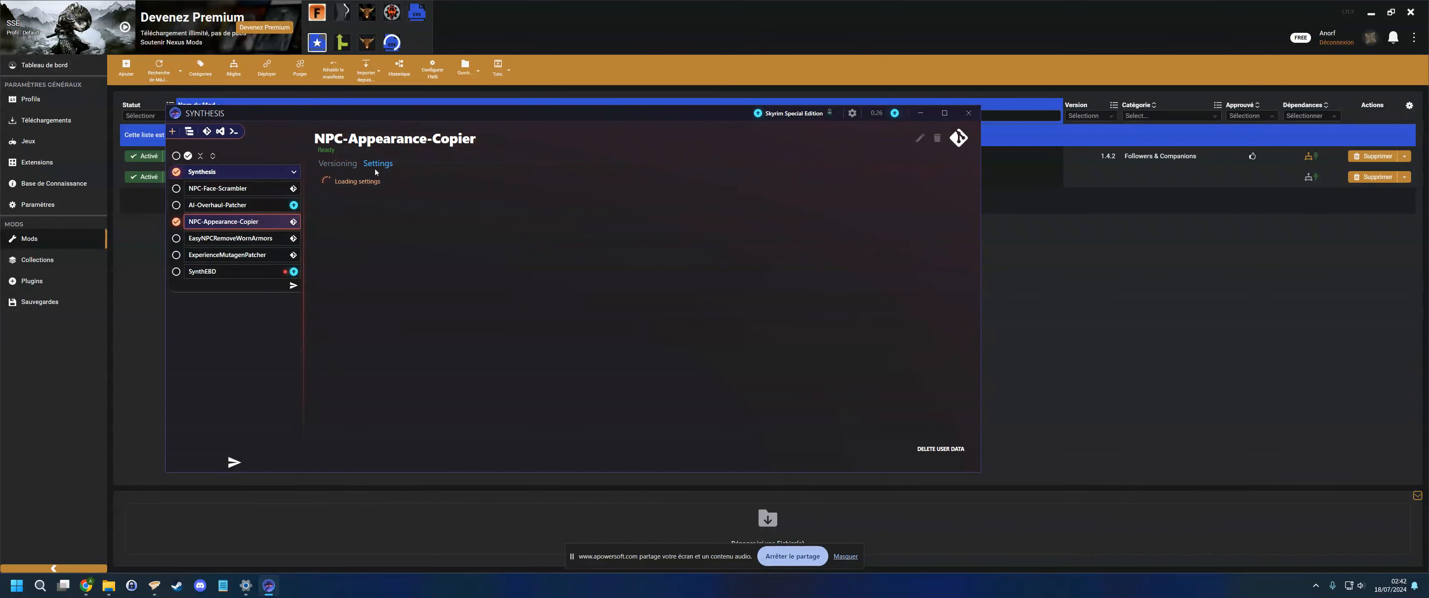
pyautogui.click(405, 223)
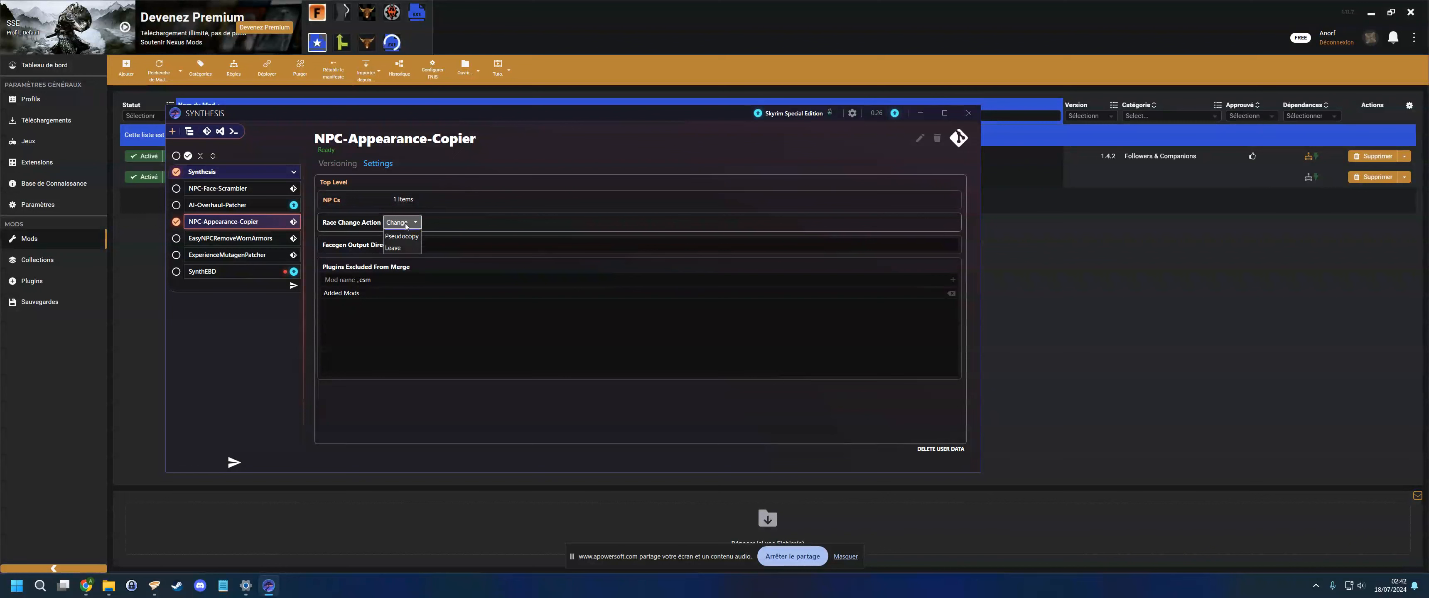
# - Review the Race Change Action options, leaving it set to Change, and return to the patcher's versioning view
pyautogui.click(414, 223)
pyautogui.click(414, 223)
pyautogui.click(467, 226)
pyautogui.click(408, 223)
pyautogui.click(410, 239)
pyautogui.click(414, 223)
pyautogui.click(406, 240)
pyautogui.click(414, 223)
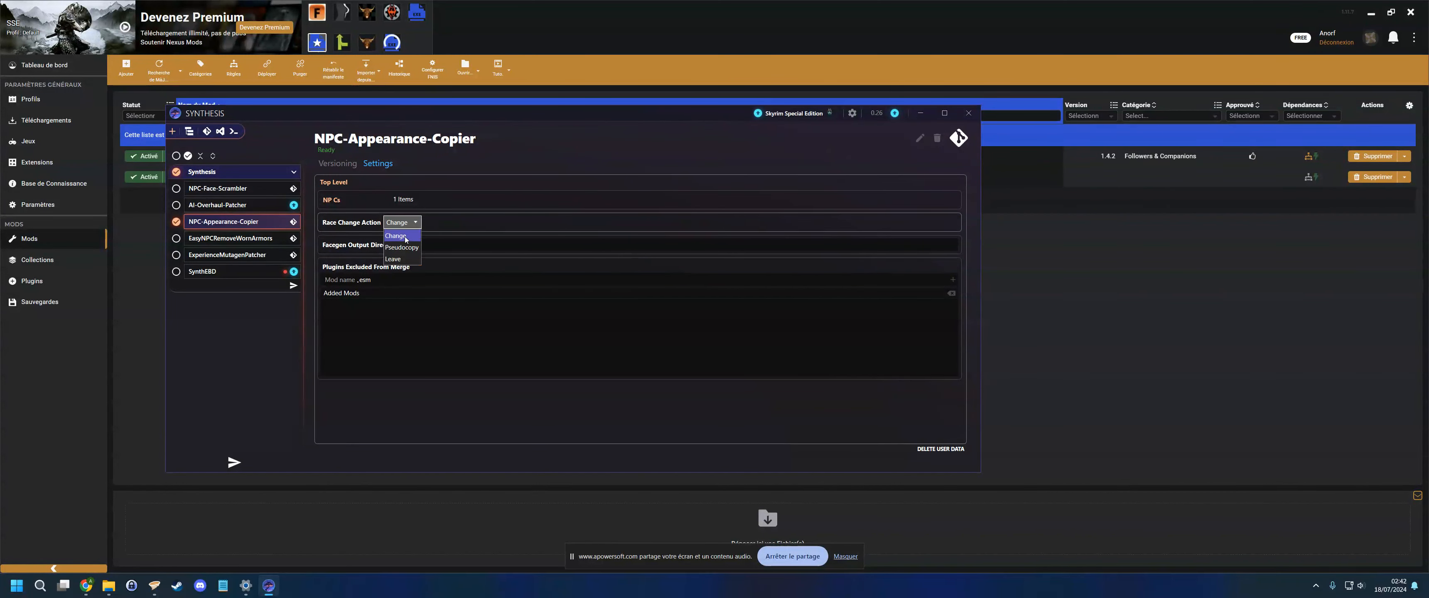
pyautogui.click(430, 231)
pyautogui.click(413, 224)
pyautogui.click(406, 241)
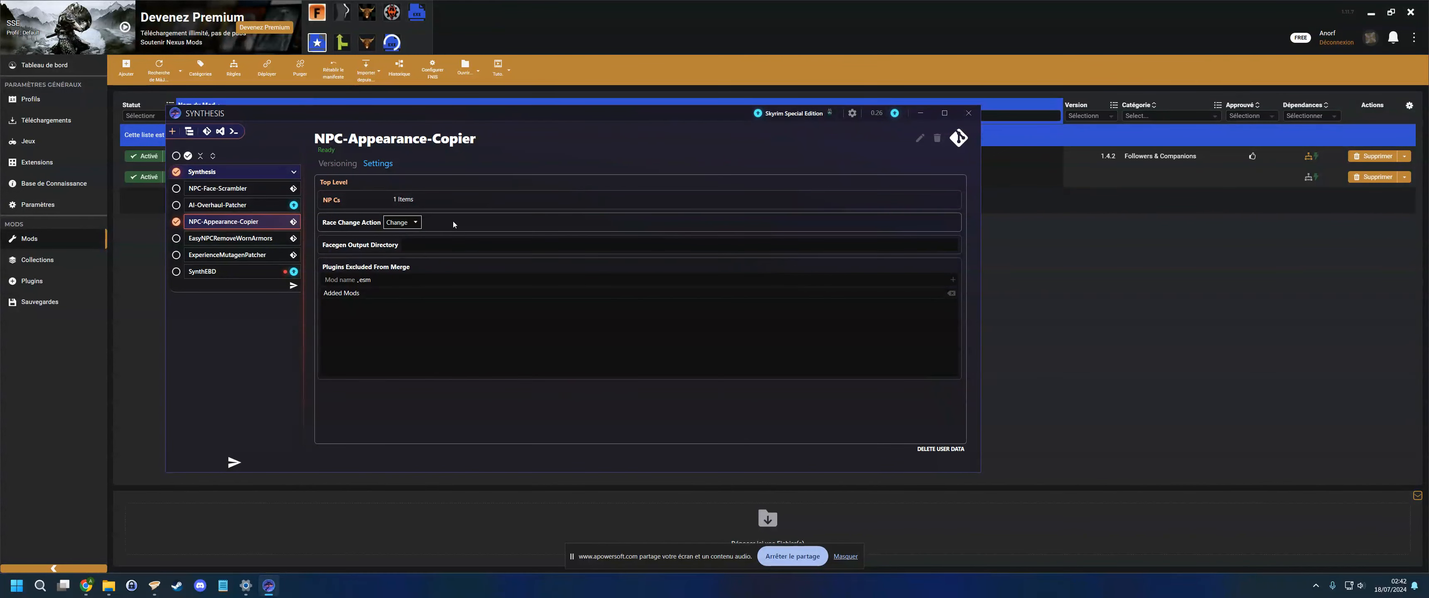
pyautogui.click(416, 224)
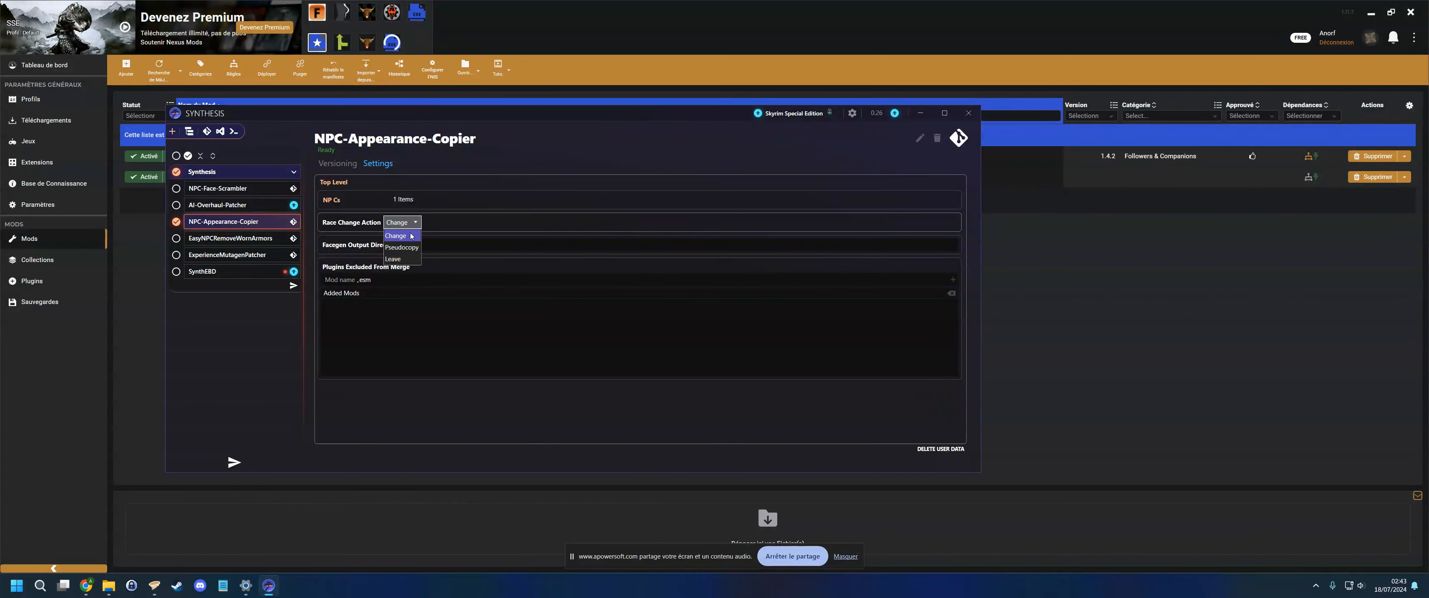
pyautogui.click(410, 237)
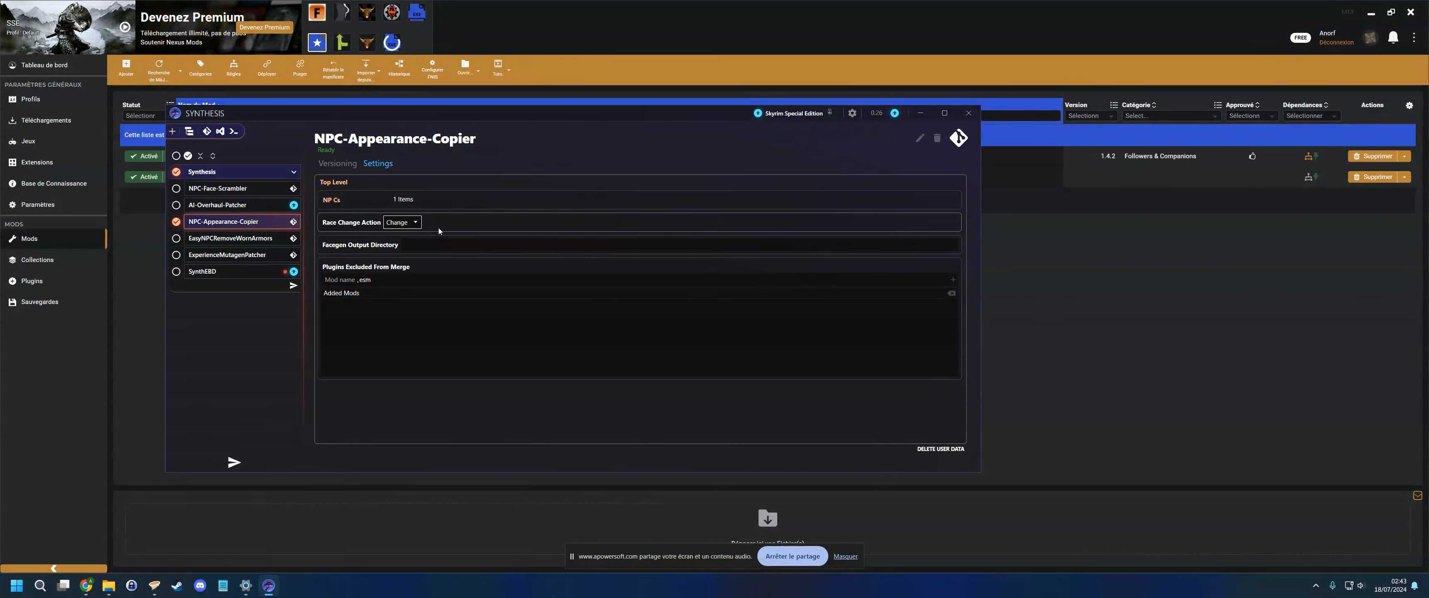
pyautogui.click(417, 226)
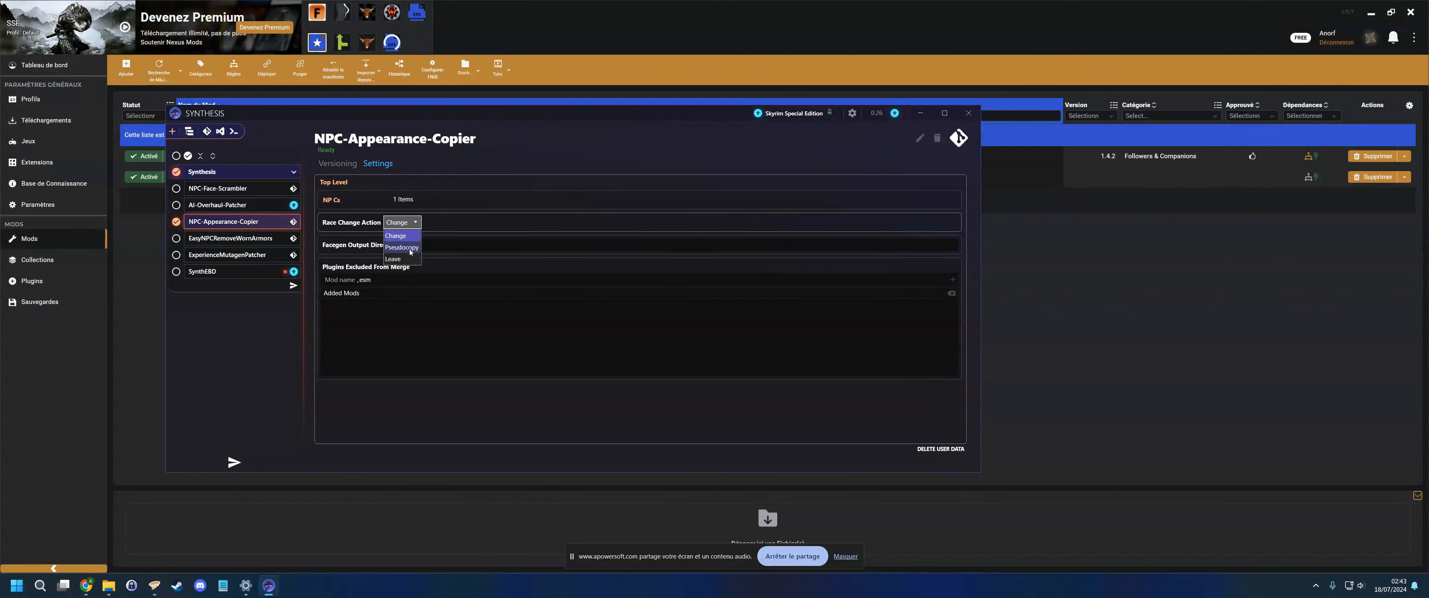
pyautogui.click(471, 221)
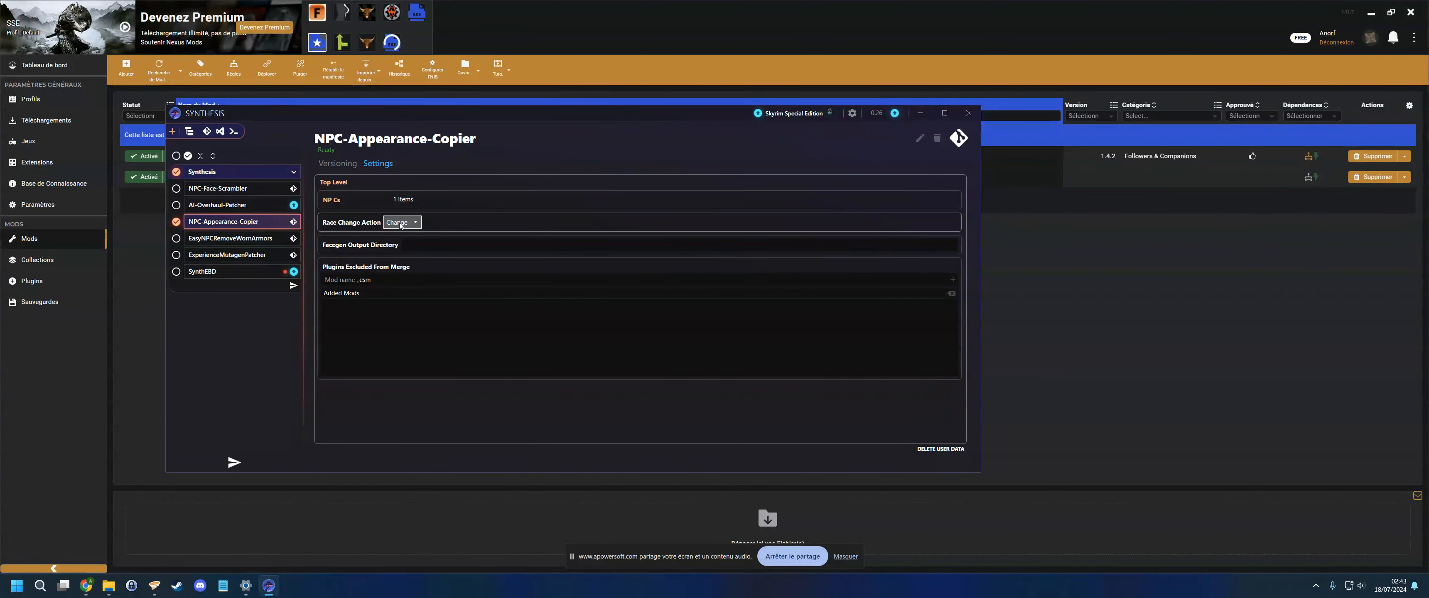
pyautogui.click(346, 165)
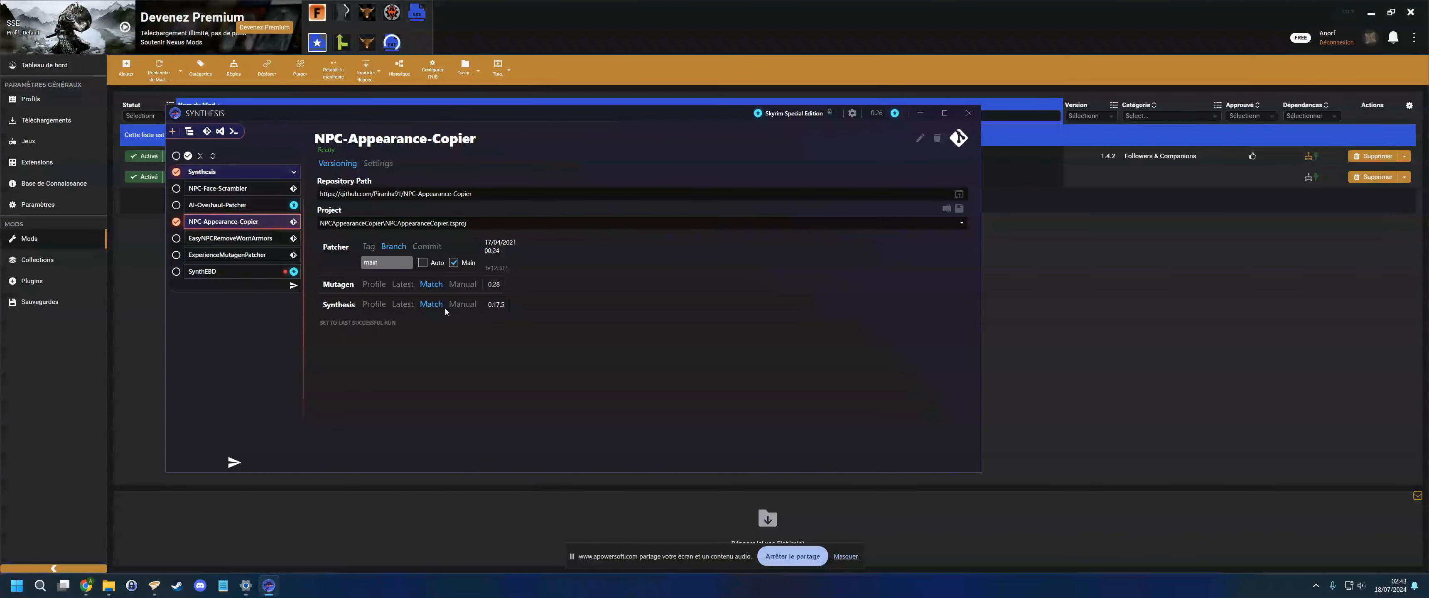